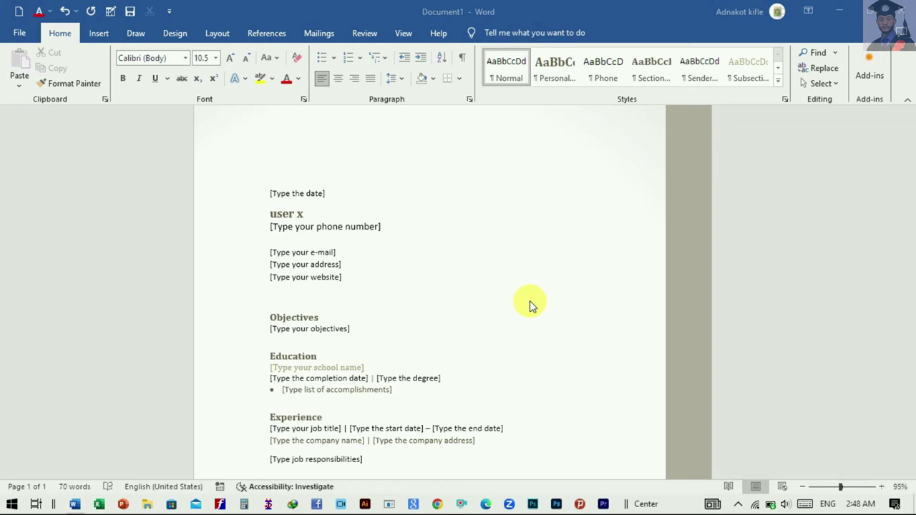
Insert pexels-pixabay-415829 (1).jpg from the Downloads folder into the résumé header block.
left_click(526, 297)
left_click(101, 36)
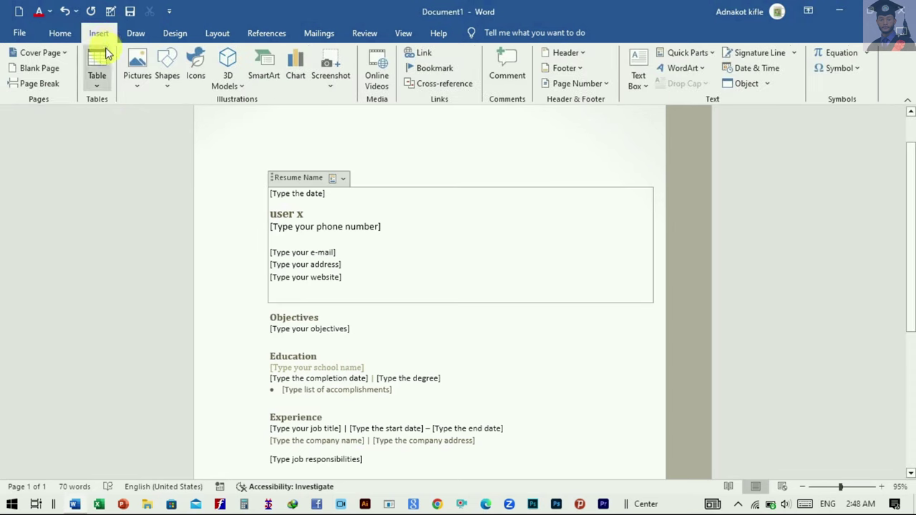
left_click(137, 85)
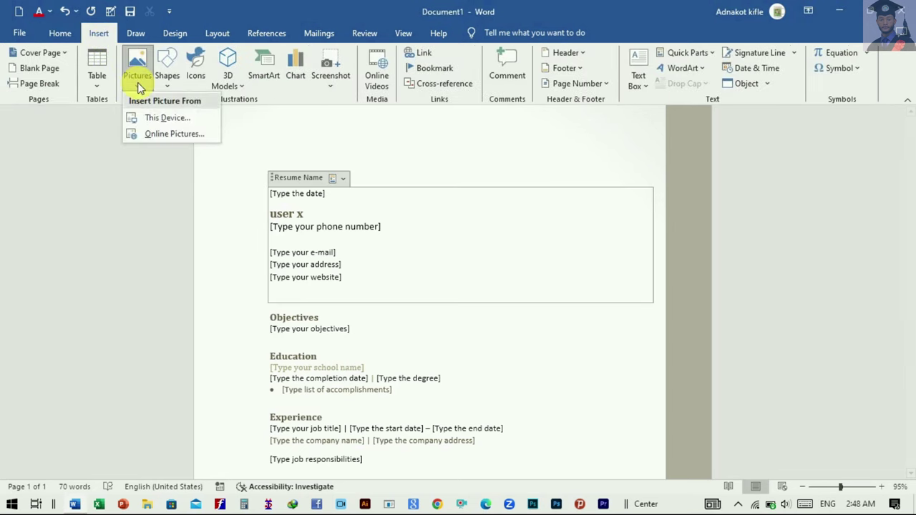
left_click(162, 119)
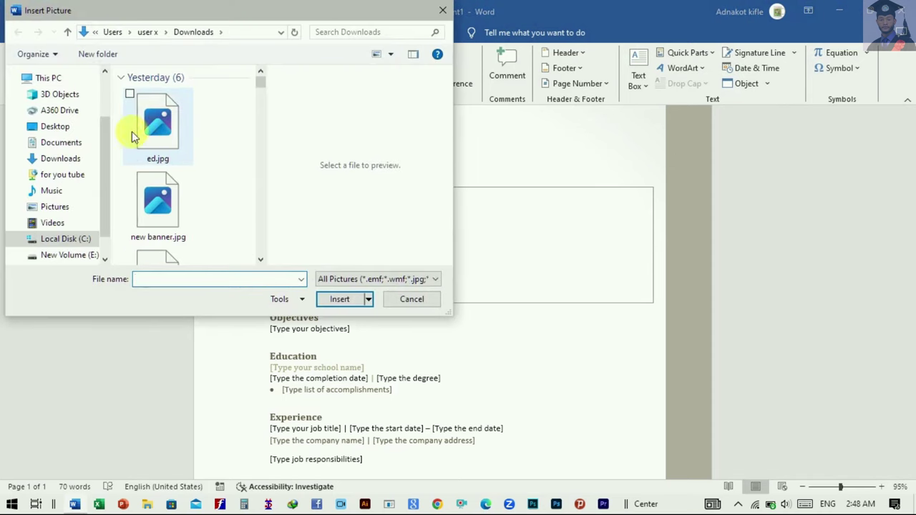
left_click(61, 162)
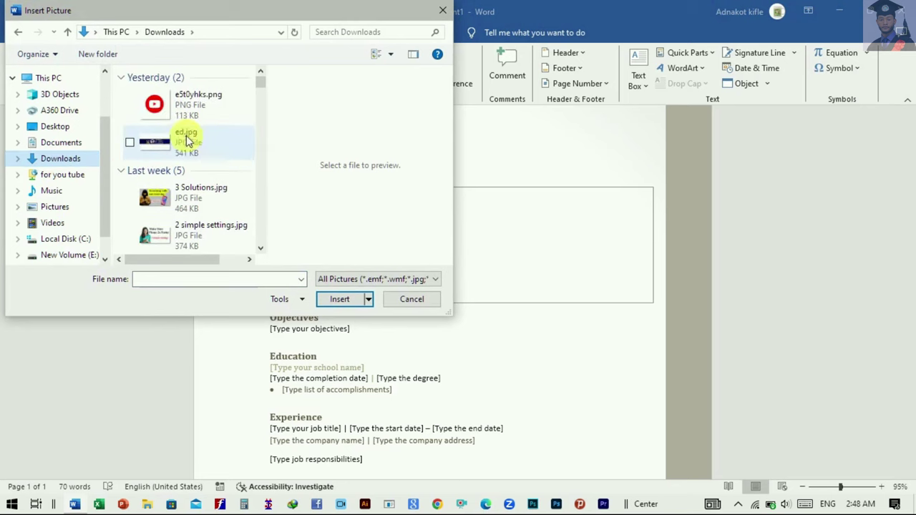
scroll(180, 153, "down", 2)
scroll(180, 157, "down", 2)
scroll(180, 165, "down", 2)
scroll(186, 171, "down", 2)
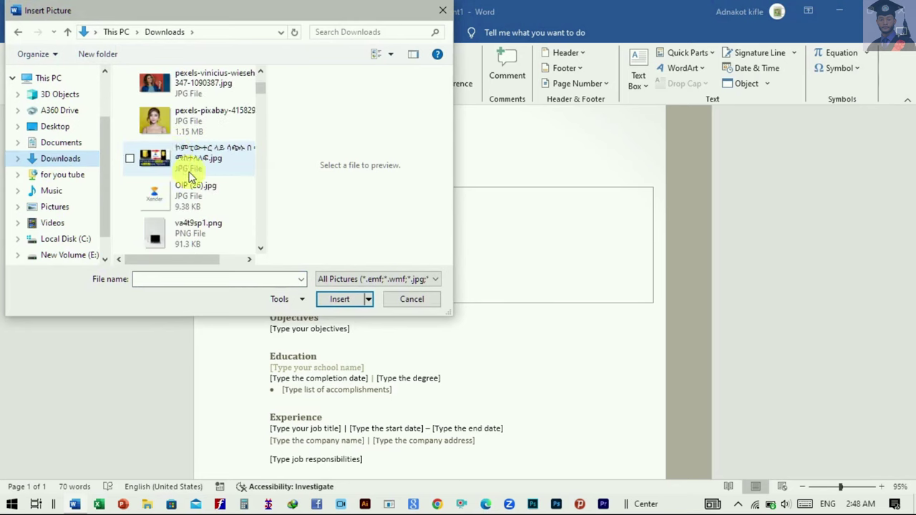
left_click(159, 123)
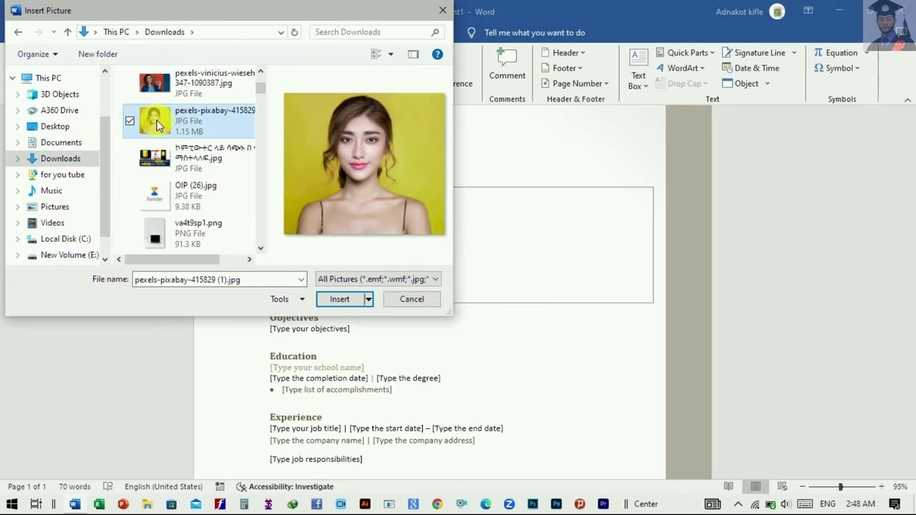
left_click(342, 299)
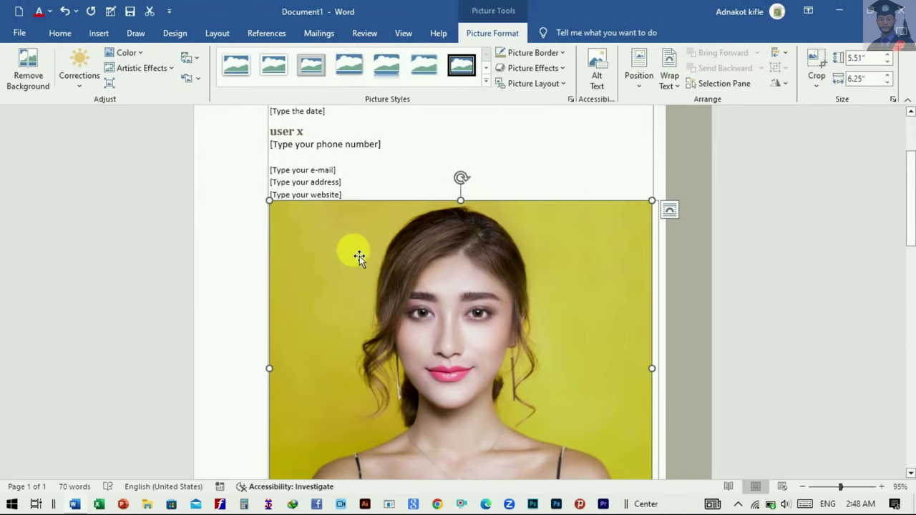
Shrink the portrait photo to about 3.51" × 3.98" by its corner handle.
mouse_move(652, 201)
left_mouse_down()
mouse_move(454, 347)
mouse_move(549, 250)
mouse_move(354, 322)
left_mouse_up()
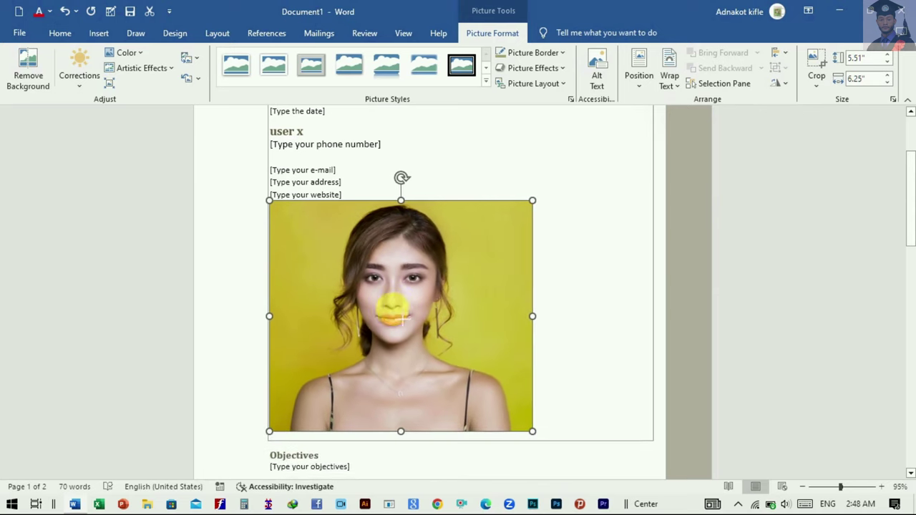
left_click(569, 256)
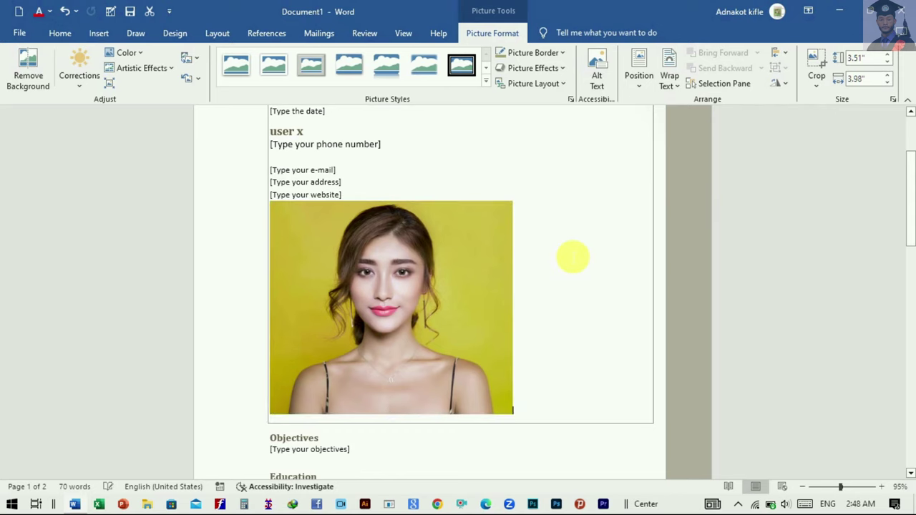
scroll(358, 330, "up", 3)
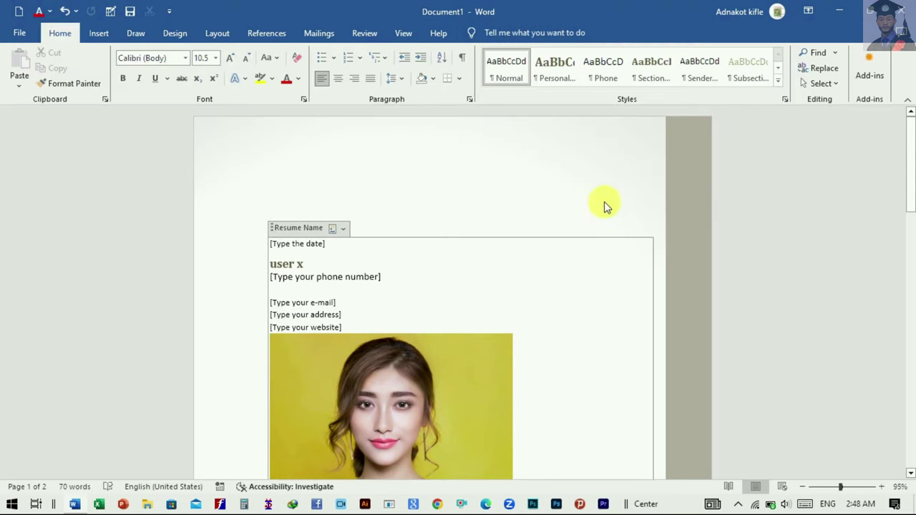
scroll(501, 287, "down", 1)
Move the photo up between the phone number and e-mail lines.
left_click_drag(467, 317, 481, 284)
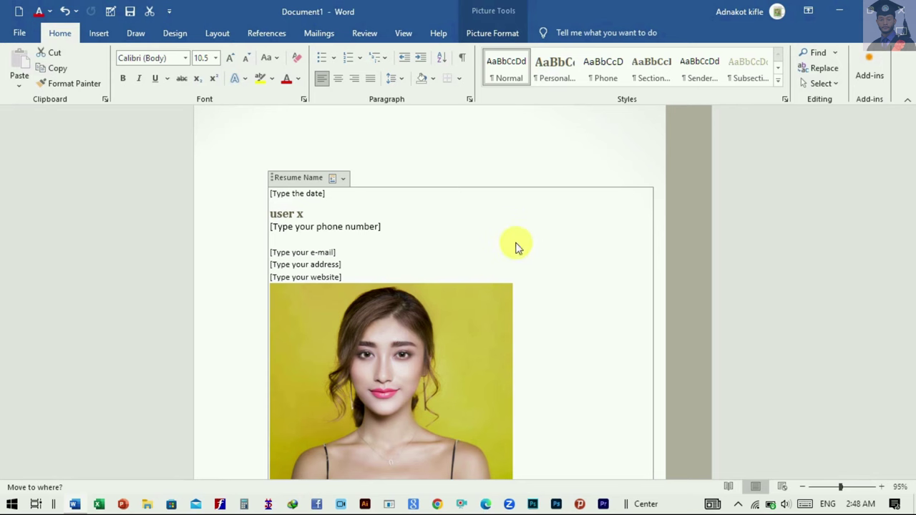
left_click_drag(481, 290, 515, 247)
left_click(535, 282)
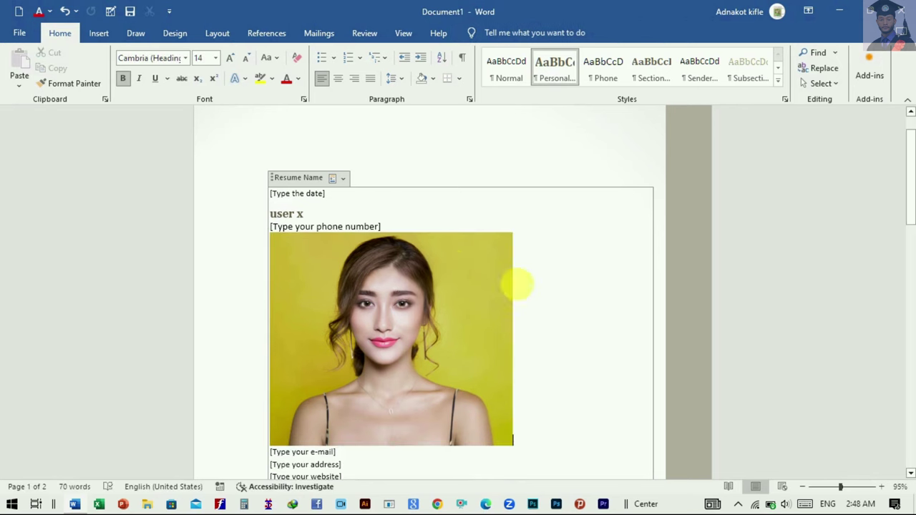
scroll(424, 261, "down", 1)
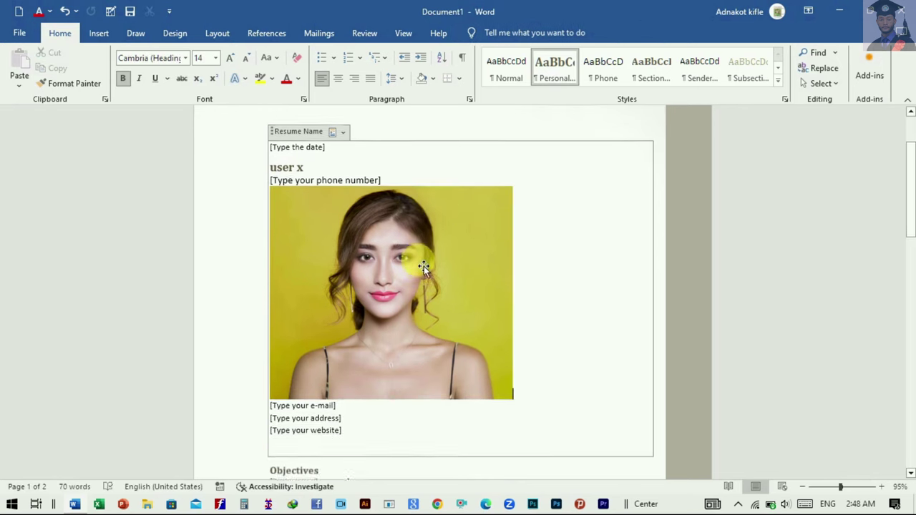
Set the photo's text wrapping to In Front of Text, undoing a trial move.
right_click(436, 210)
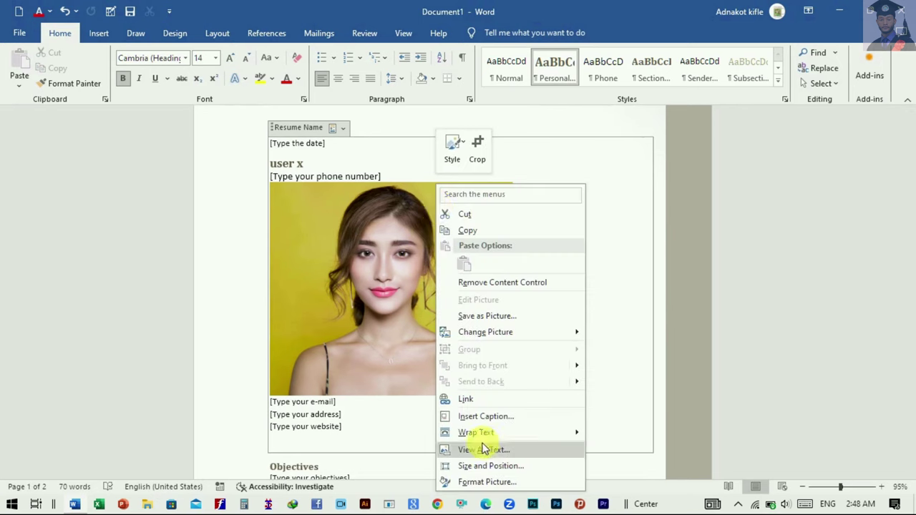
mouse_move(480, 434)
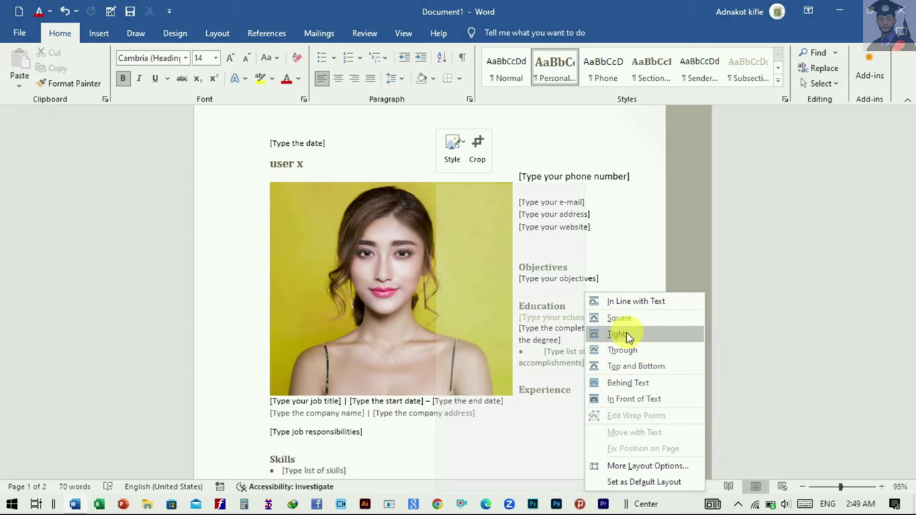
left_click(621, 397)
mouse_move(455, 319)
left_mouse_down()
mouse_move(528, 270)
mouse_move(497, 320)
mouse_move(481, 320)
left_mouse_up()
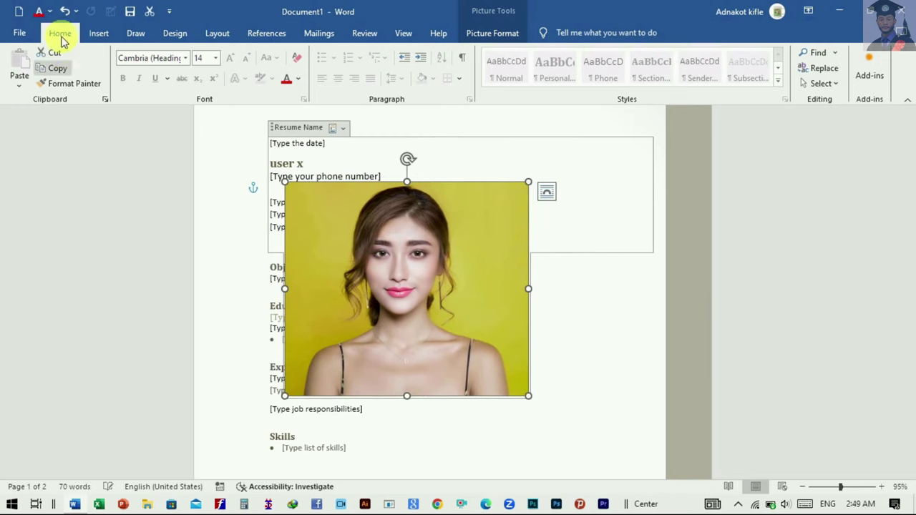
left_click(63, 11)
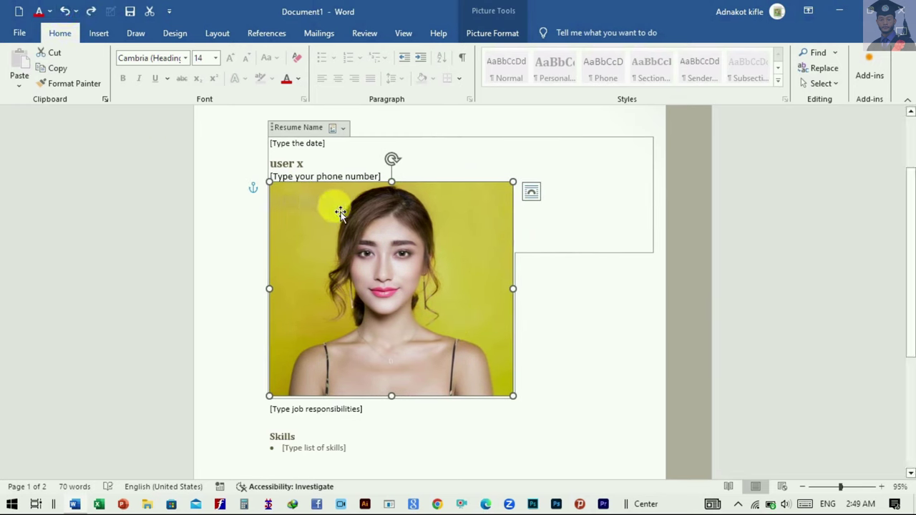
Try Behind Text in Layout Options, then switch back to In Front of Text.
left_click(531, 195)
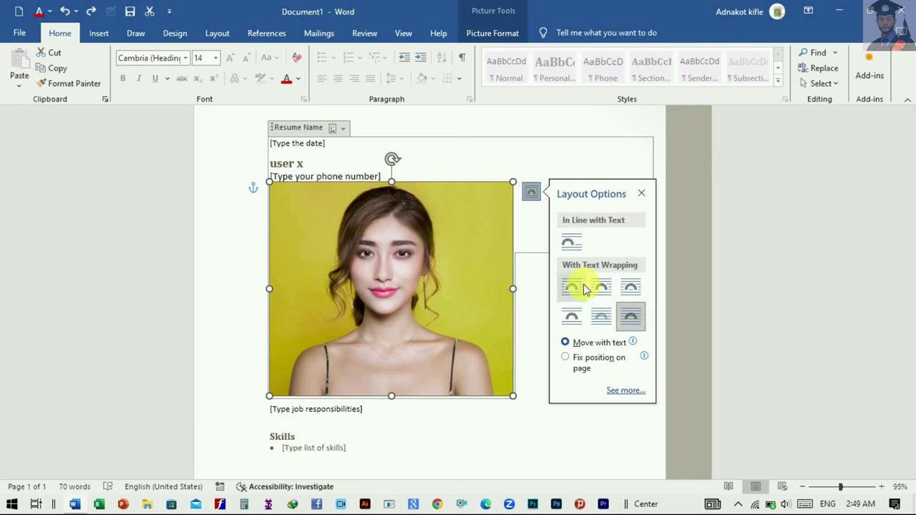
left_click(601, 319)
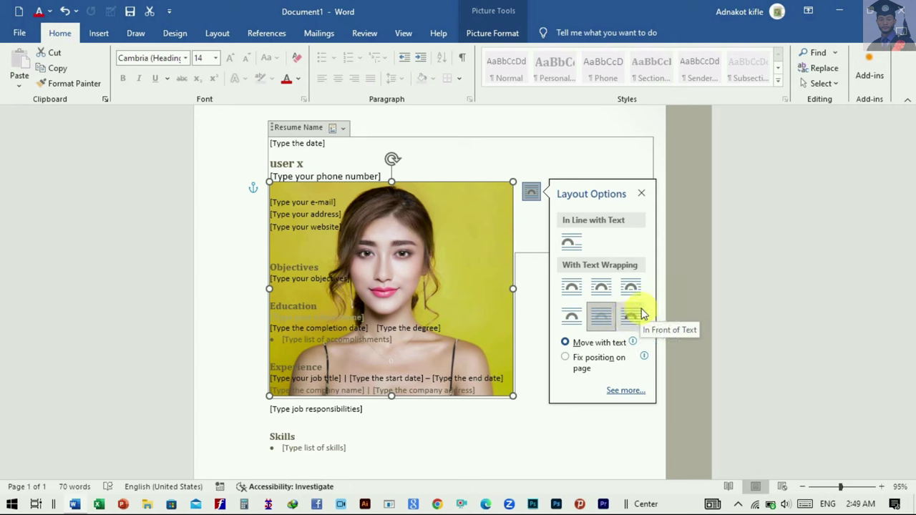
left_click(631, 316)
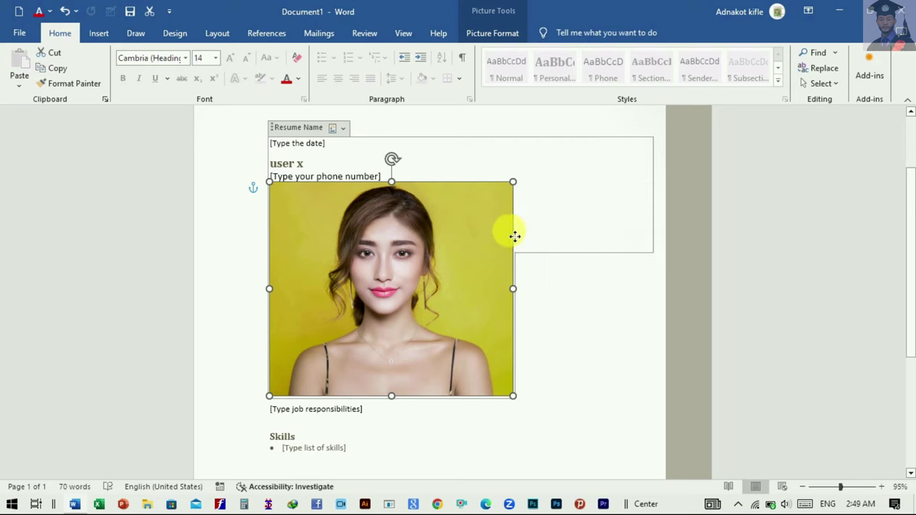
left_click_drag(515, 236, 494, 235)
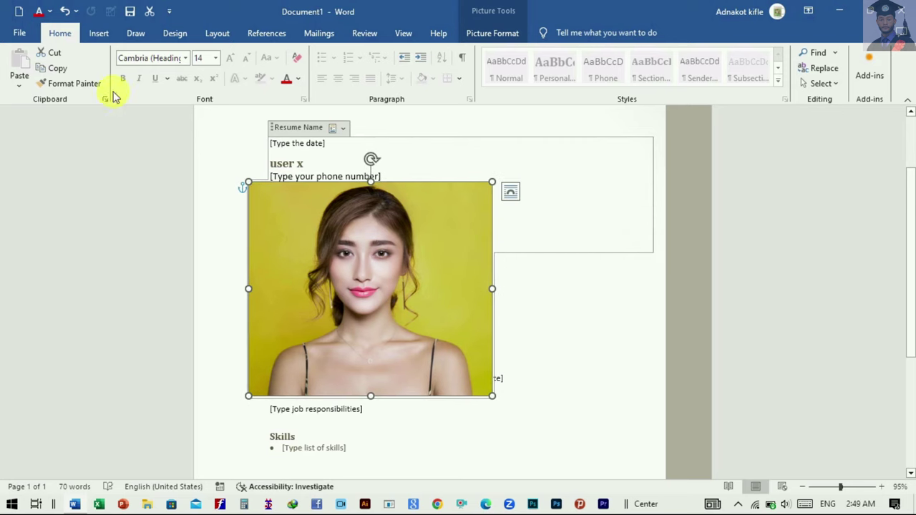
left_click(65, 11)
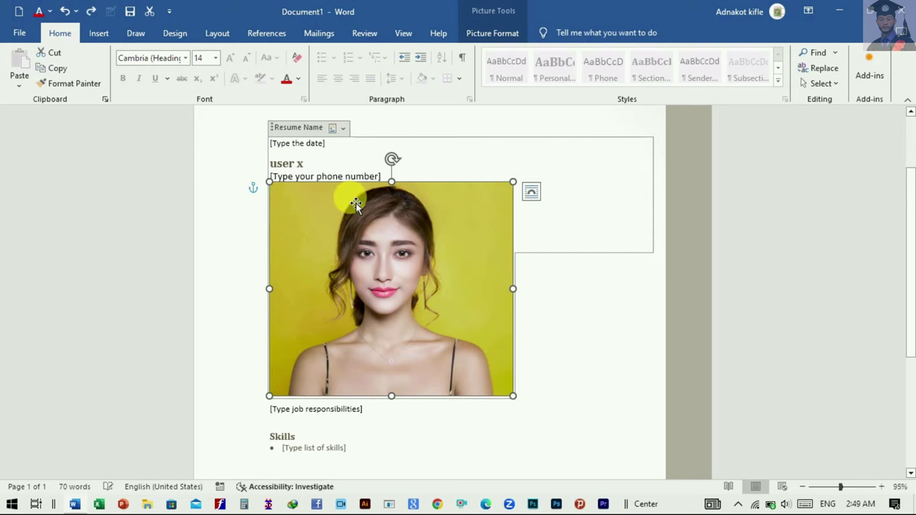
Confirm In Front of Text wrapping and move the photo to the page's top-right.
left_click(493, 34)
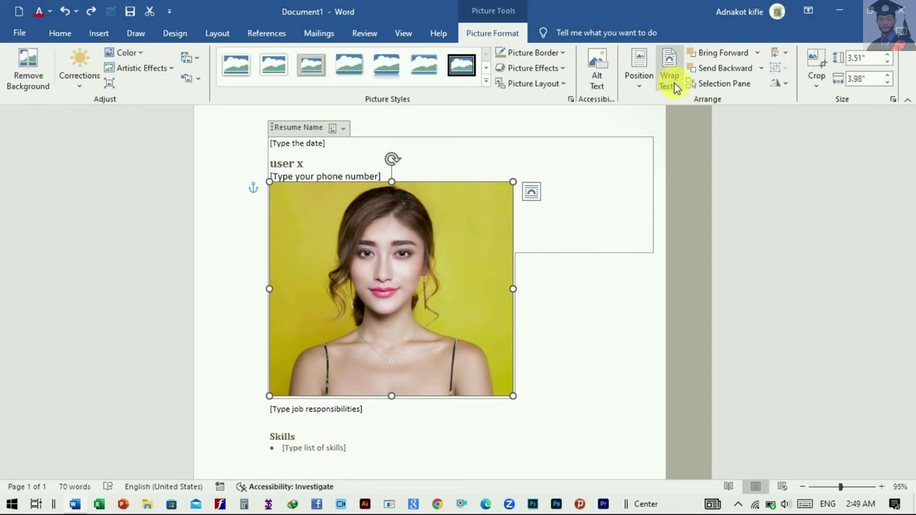
left_click(675, 86)
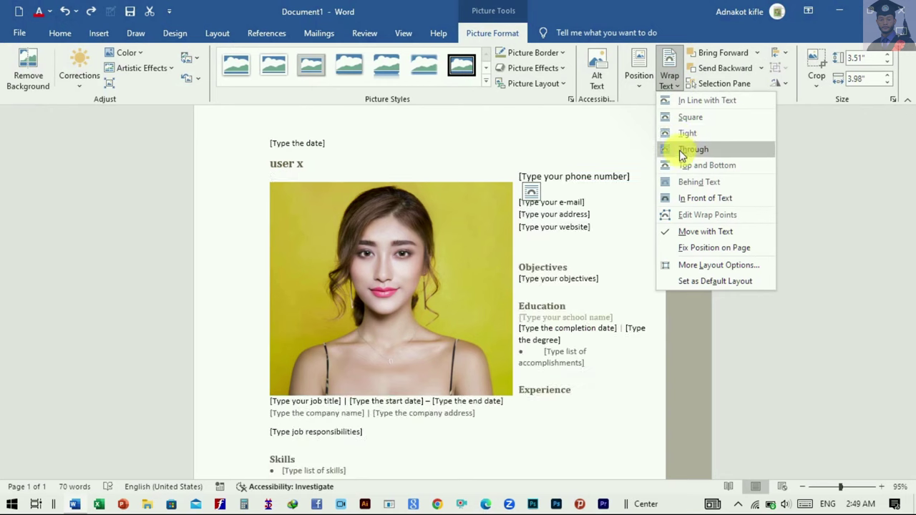
left_click(689, 199)
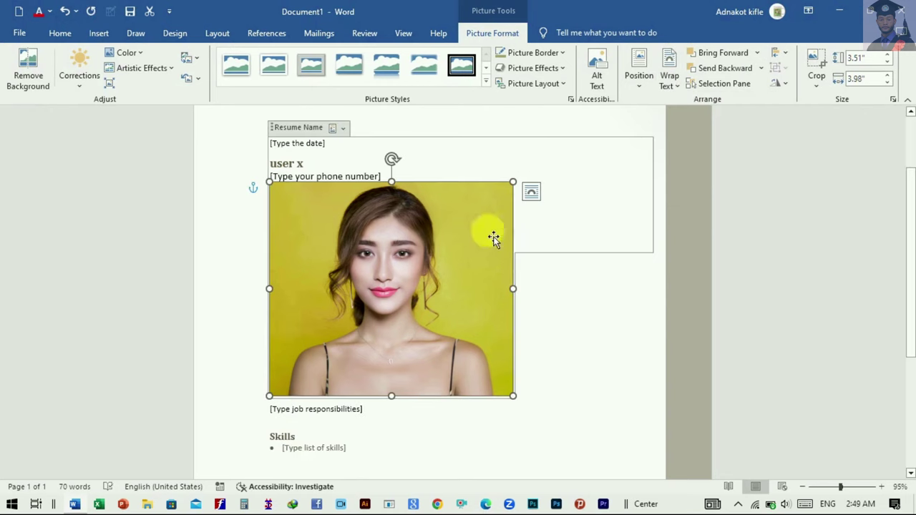
scroll(469, 244, "up", 1)
scroll(548, 172, "up", 1)
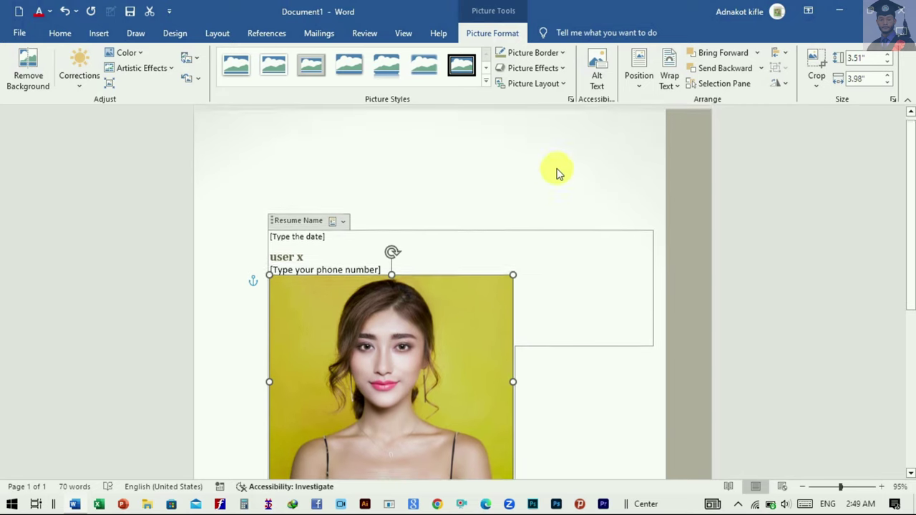
left_click_drag(461, 315, 599, 173)
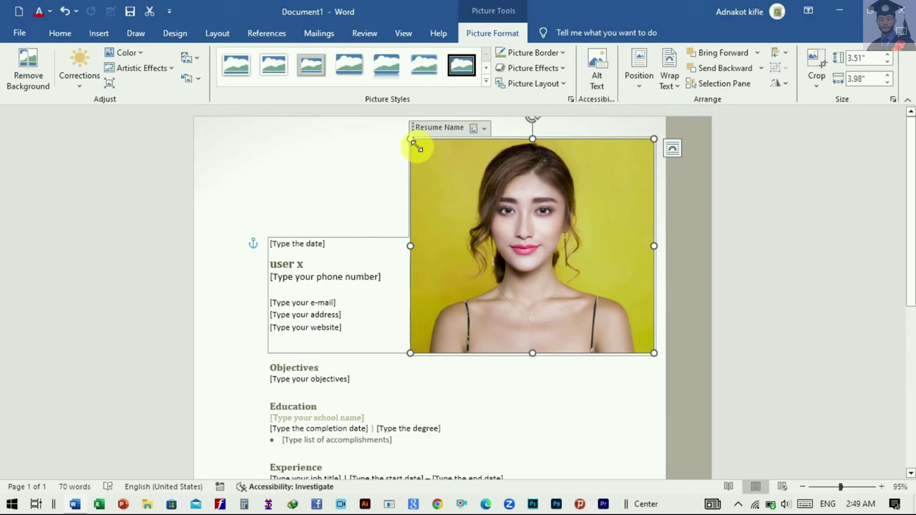
Resize the photo to 2.64" × 2.99" and place it beside the contact details.
left_click_drag(410, 138, 432, 158)
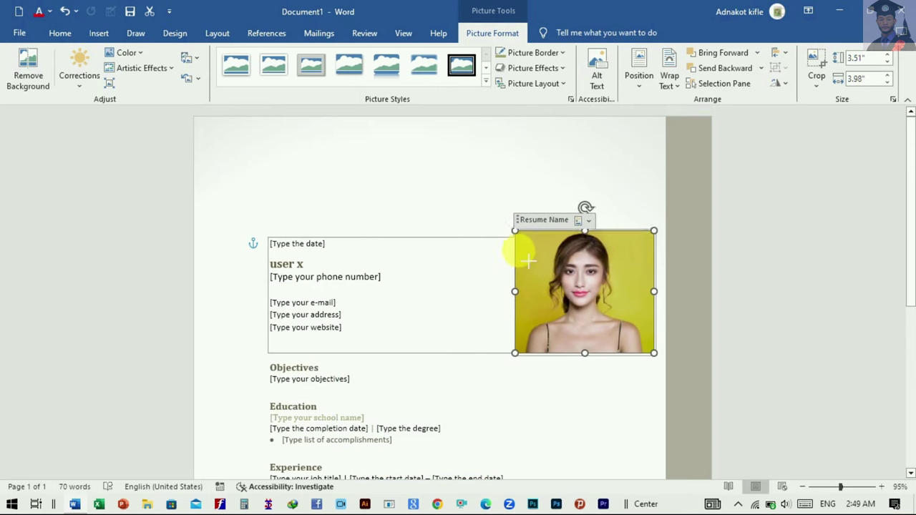
left_click_drag(464, 192, 529, 243)
left_click_drag(587, 289, 500, 279)
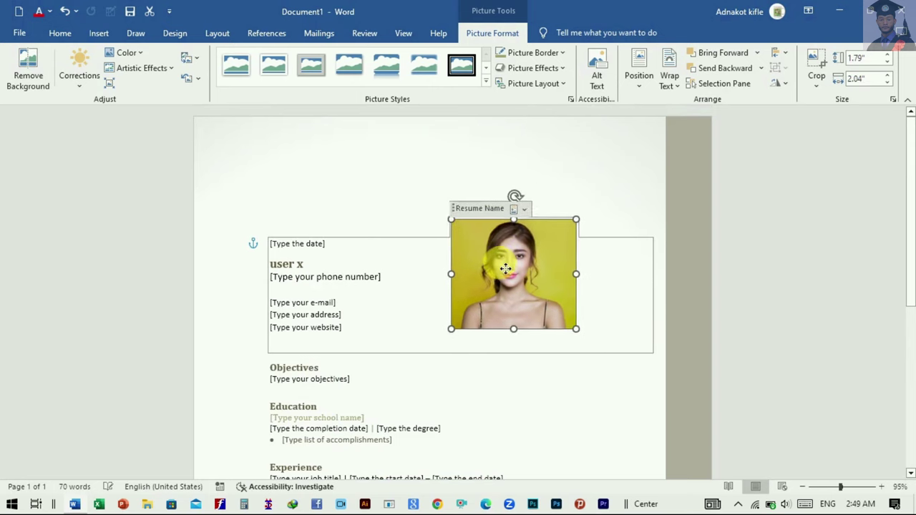
left_click_drag(448, 241, 385, 184)
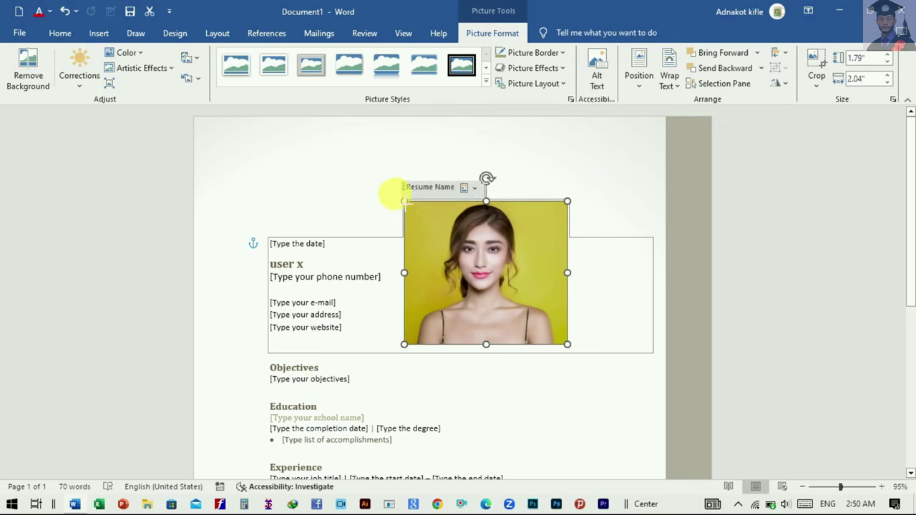
left_click_drag(491, 222, 520, 233)
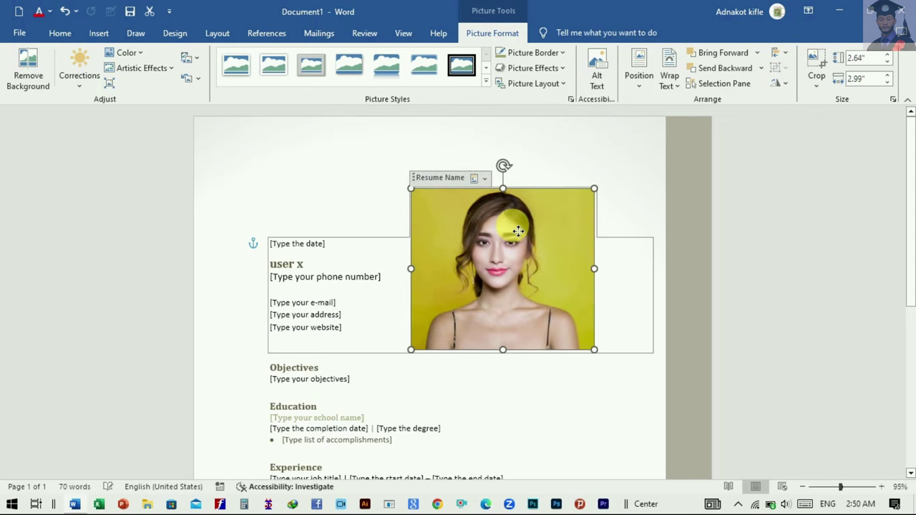
left_click(534, 386)
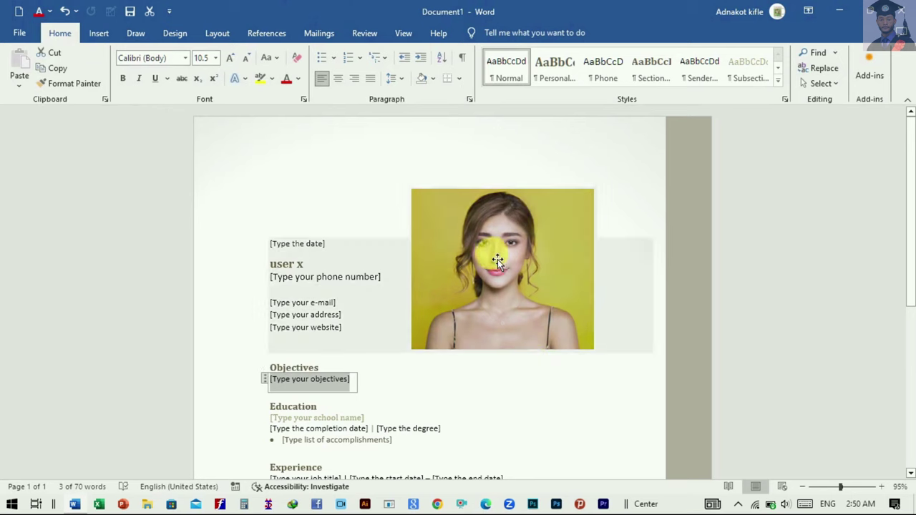
Start Remove Background on the photo and switch to Mark Areas to Keep.
left_click(495, 250)
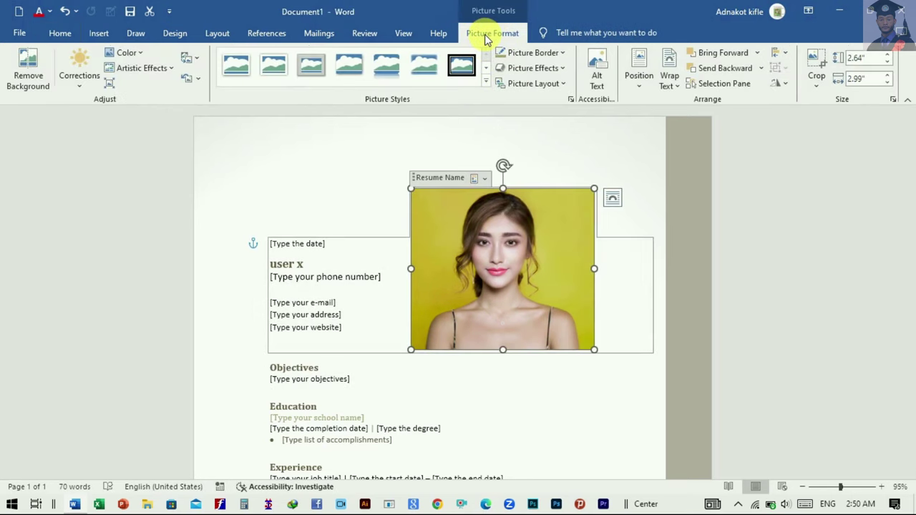
left_click(46, 83)
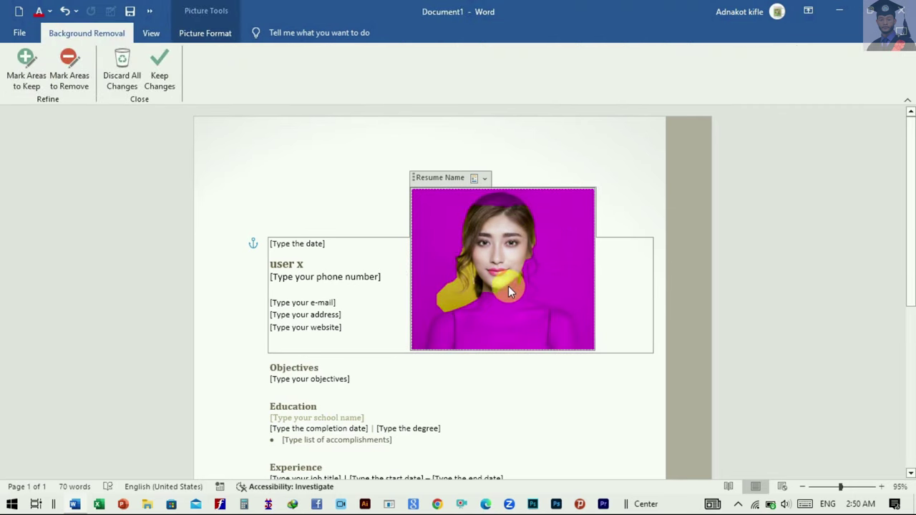
left_click(29, 76)
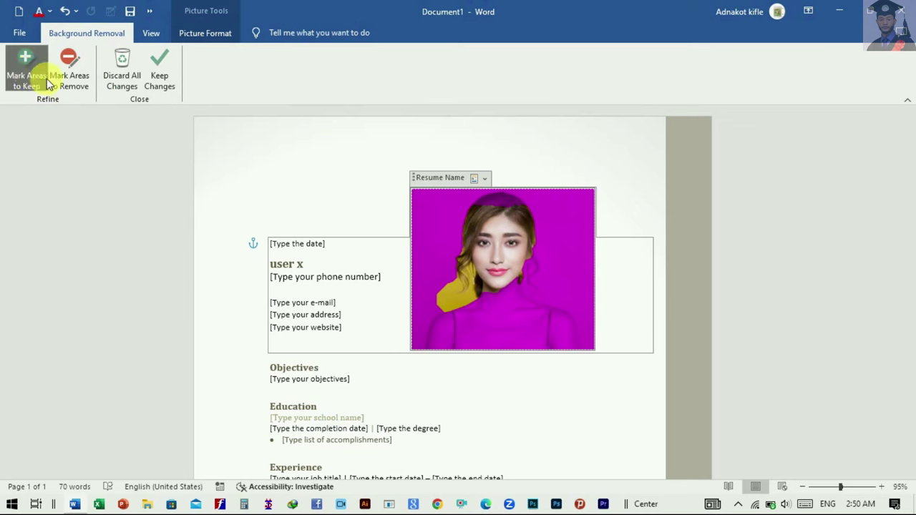
Mark the head, hair, neck and chest as areas to keep, then cancel with Ctrl+Z.
mouse_move(475, 205)
left_mouse_down()
mouse_move(539, 279)
mouse_move(435, 346)
left_mouse_up()
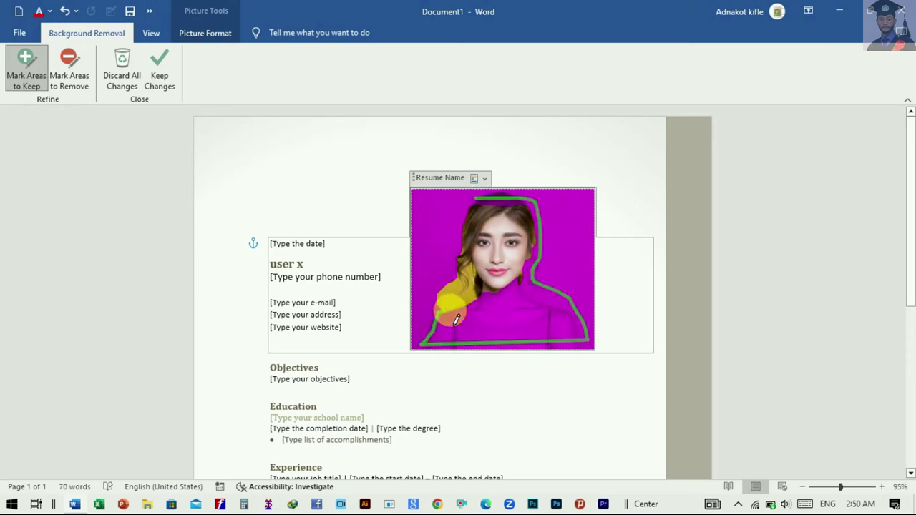
left_click_drag(435, 347, 483, 209)
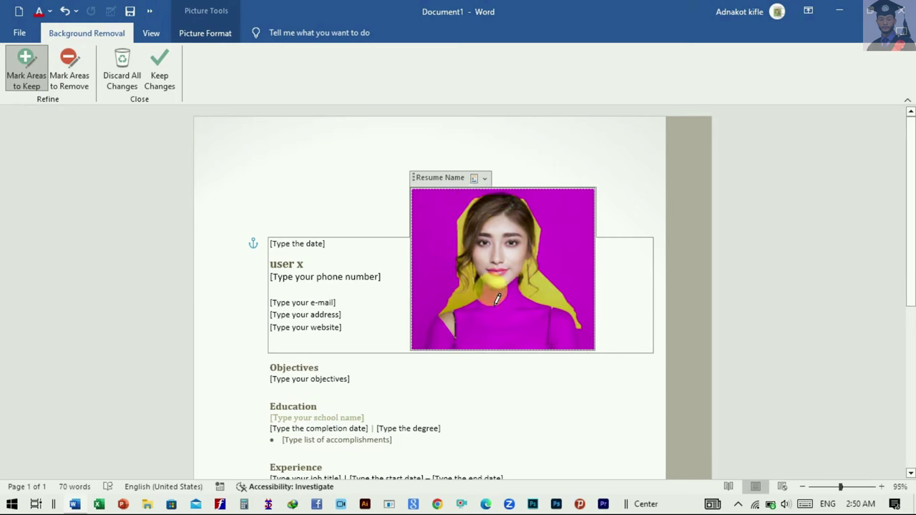
left_click_drag(490, 300, 513, 293)
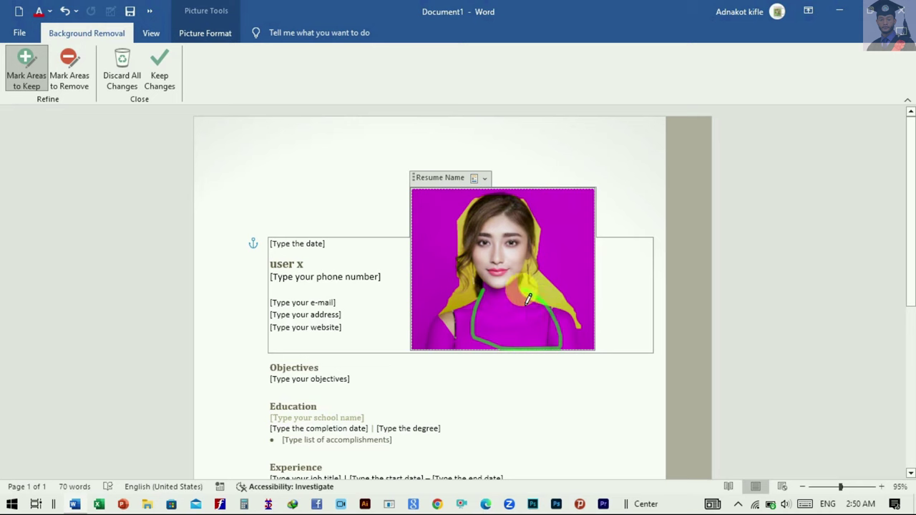
left_click_drag(513, 293, 495, 301)
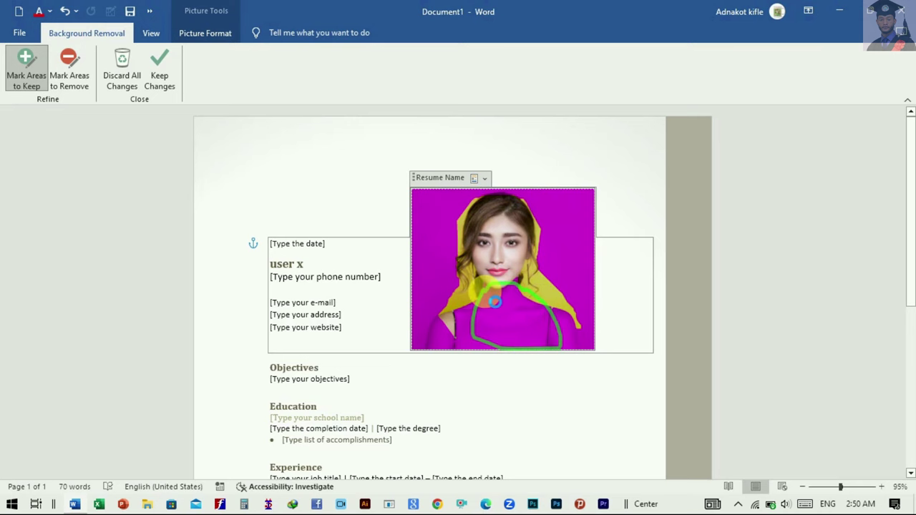
key("ctrl+z")
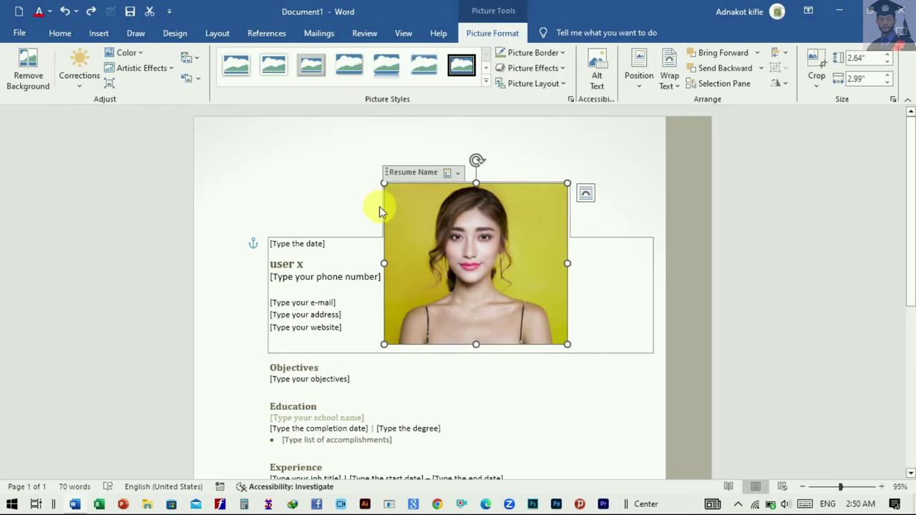
Browse the Corrections gallery, then open and close the Color gallery without recolouring.
left_click(80, 80)
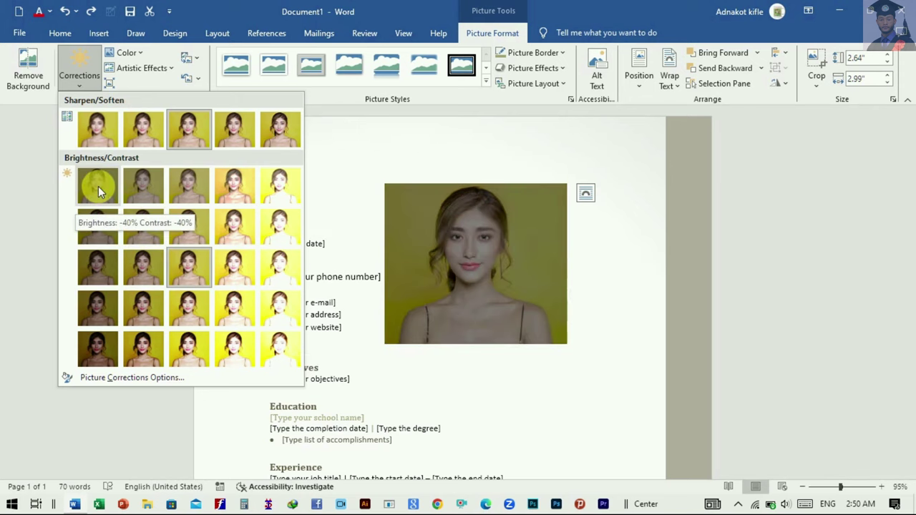
left_click(135, 54)
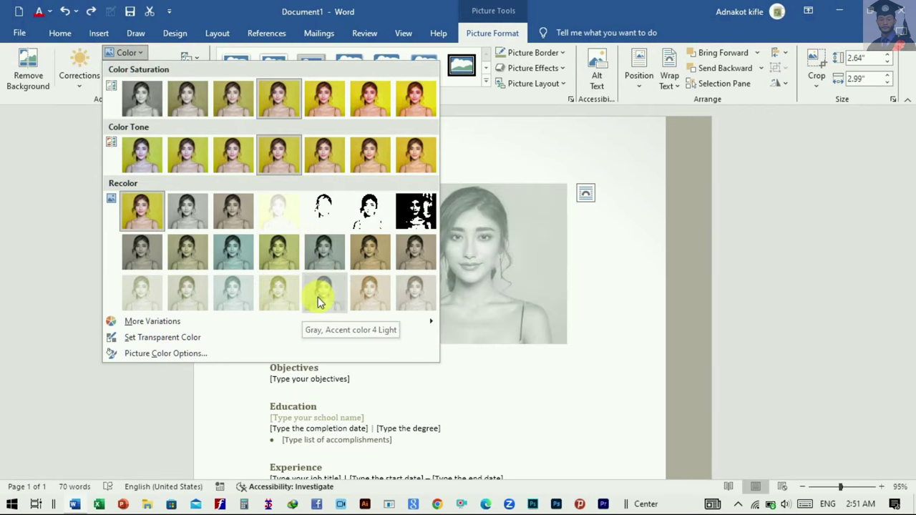
left_click(126, 53)
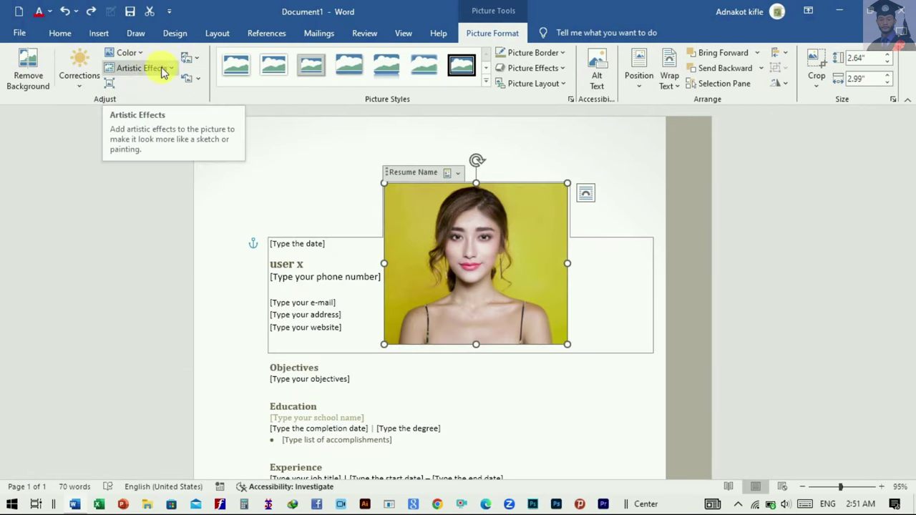
Apply the Photocopy artistic effect, then undo twice to restore the original colours.
left_click(172, 69)
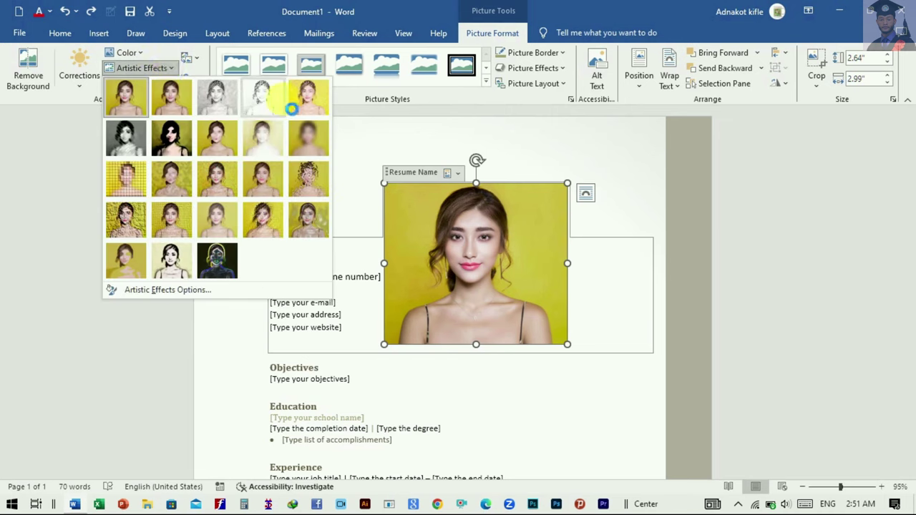
left_click(173, 264)
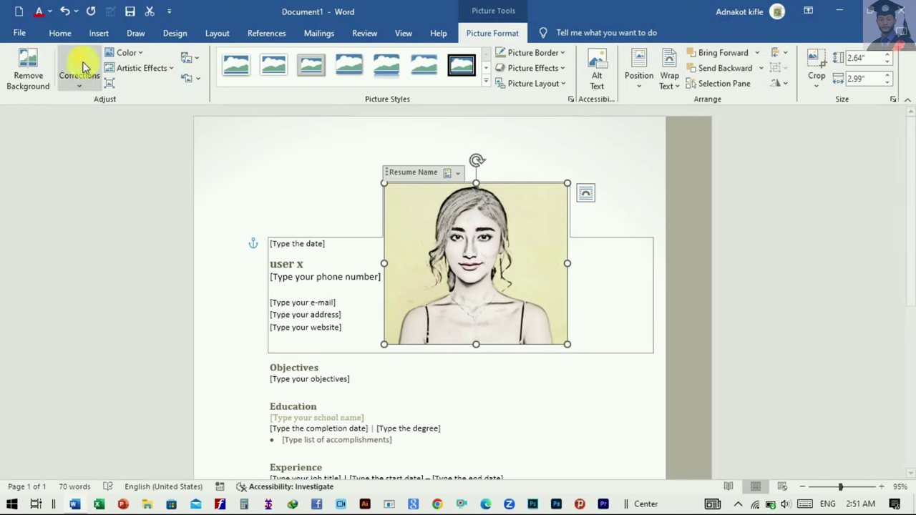
left_click(65, 11)
left_click(67, 13)
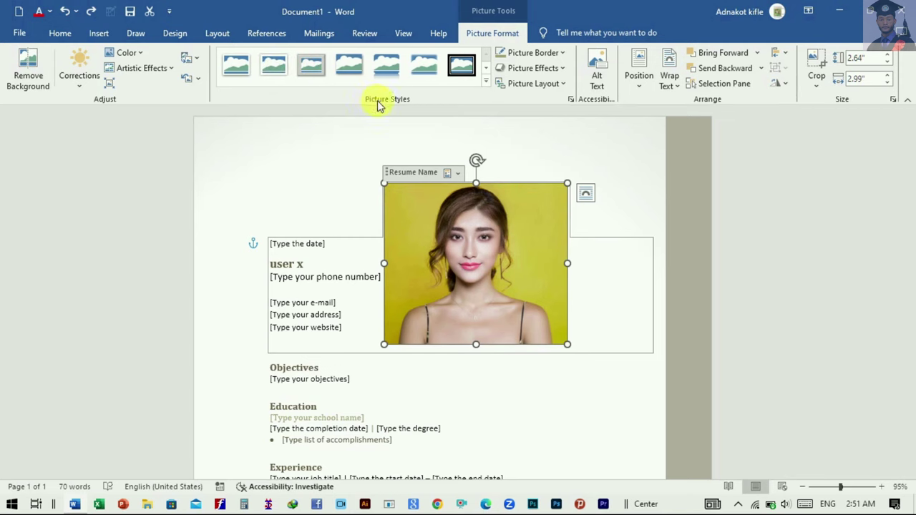
left_click(484, 85)
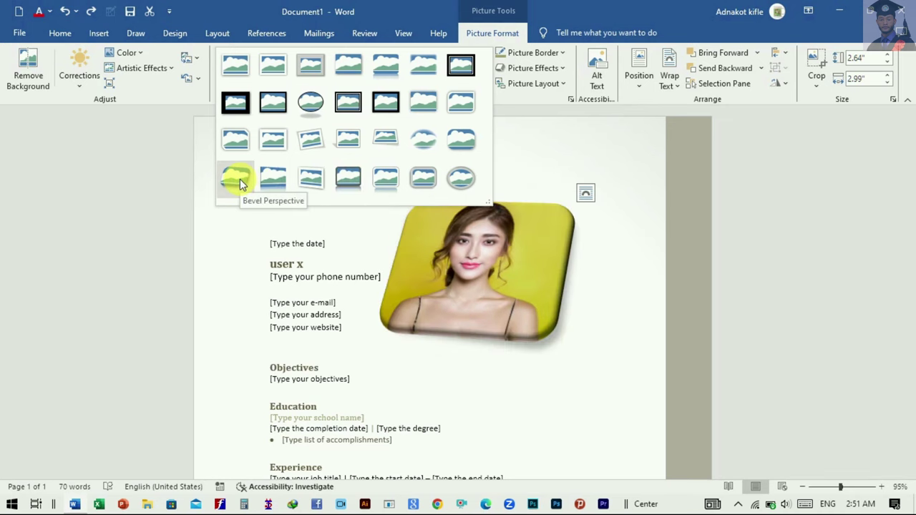
left_click(521, 146)
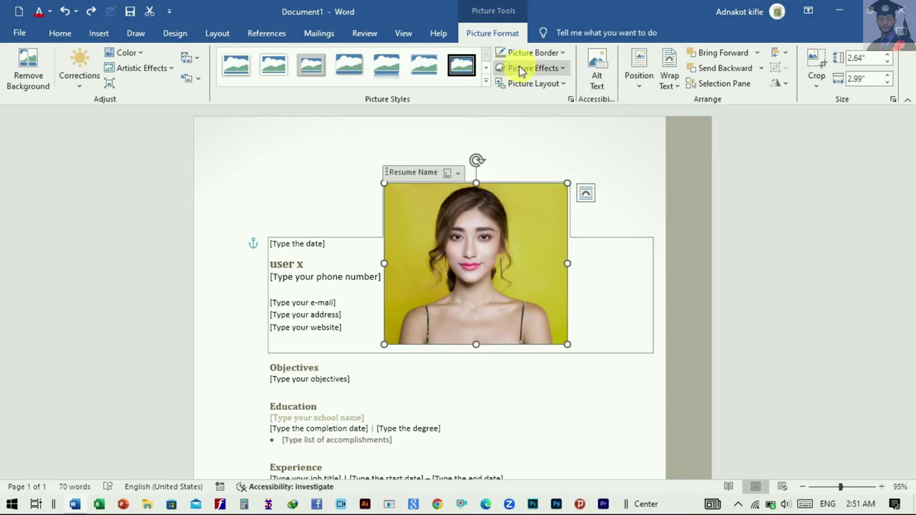
Apply the Isometric: Left Down 3-D rotation to the photo from Picture Effects.
left_click(559, 69)
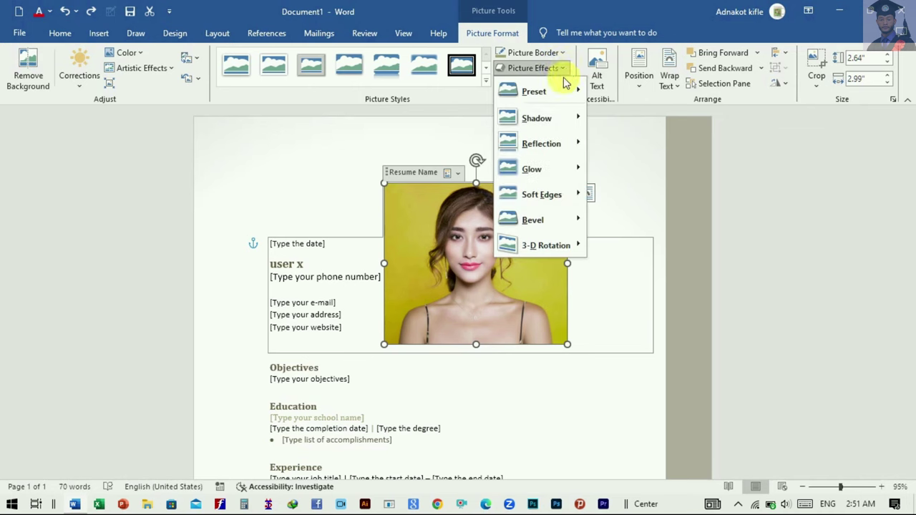
mouse_move(519, 247)
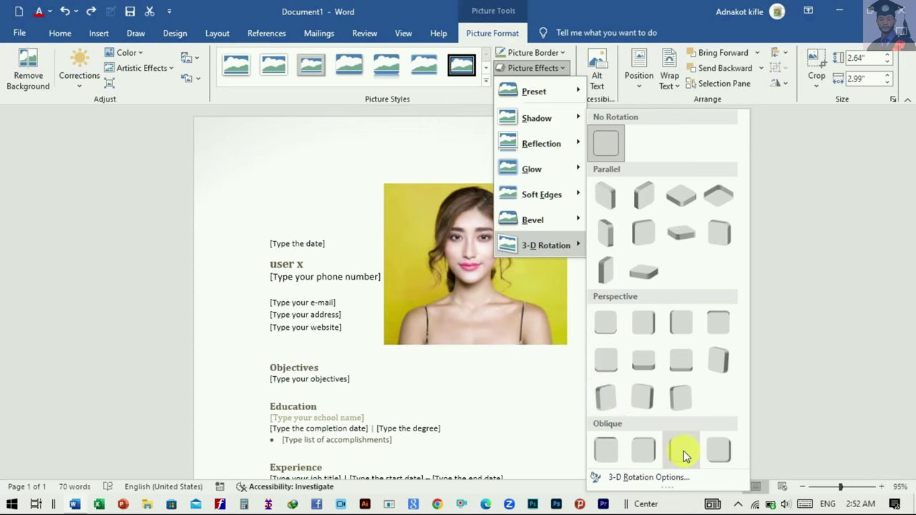
left_click(608, 202)
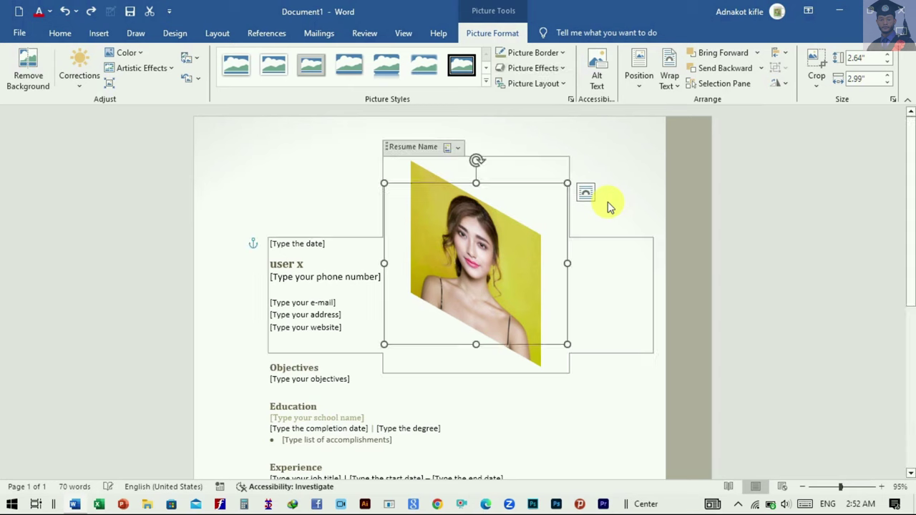
left_click(723, 268)
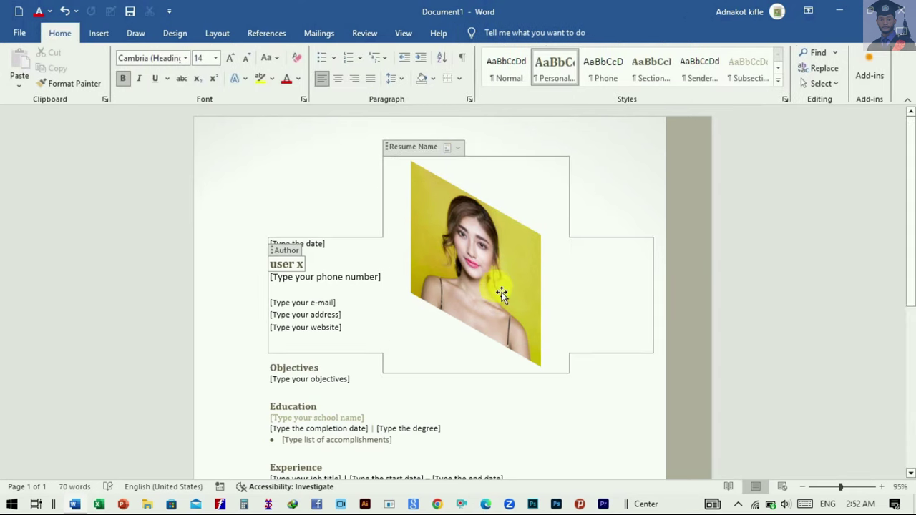
Undo trial moves back to the flat 2.64" × 2.99" photo, nudged slightly right.
left_click_drag(472, 228, 512, 159)
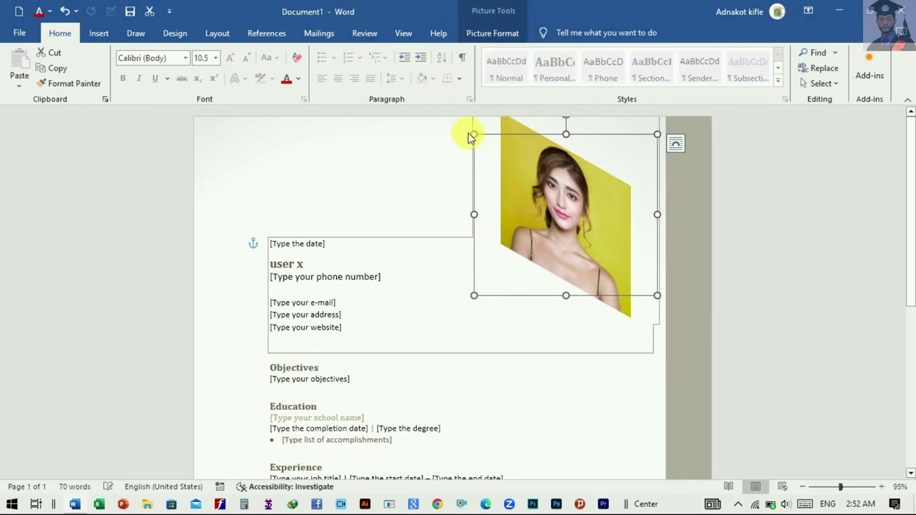
left_click_drag(474, 134, 575, 198)
mouse_move(613, 245)
left_mouse_down()
mouse_move(606, 205)
mouse_move(586, 172)
left_mouse_up()
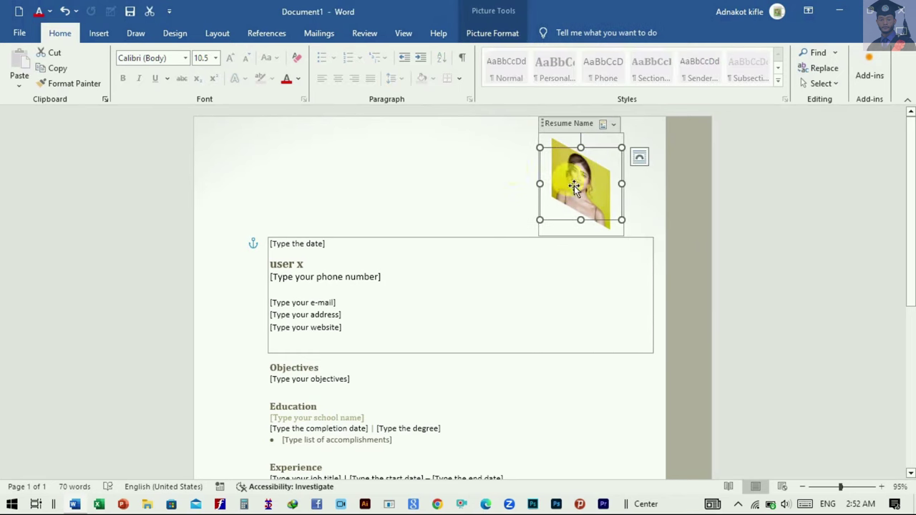
left_click(64, 11)
left_click(64, 11)
left_click(65, 10)
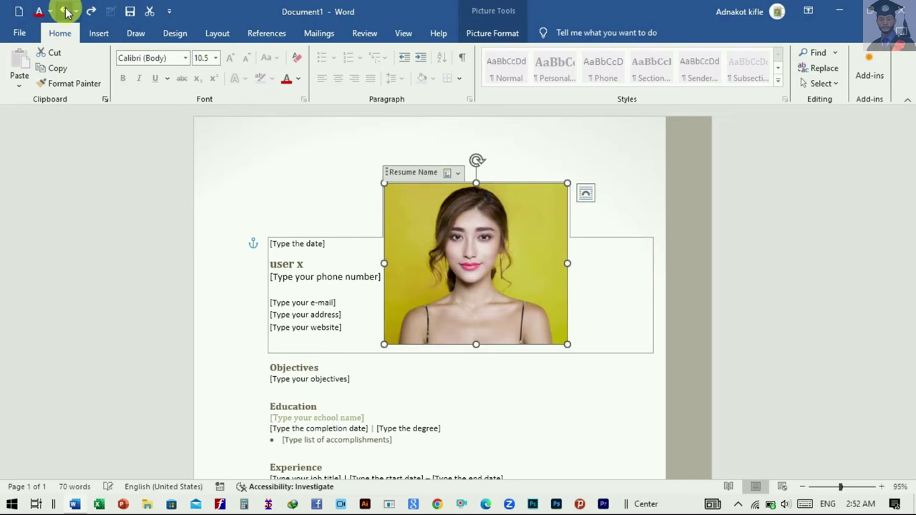
left_click_drag(551, 219, 566, 212)
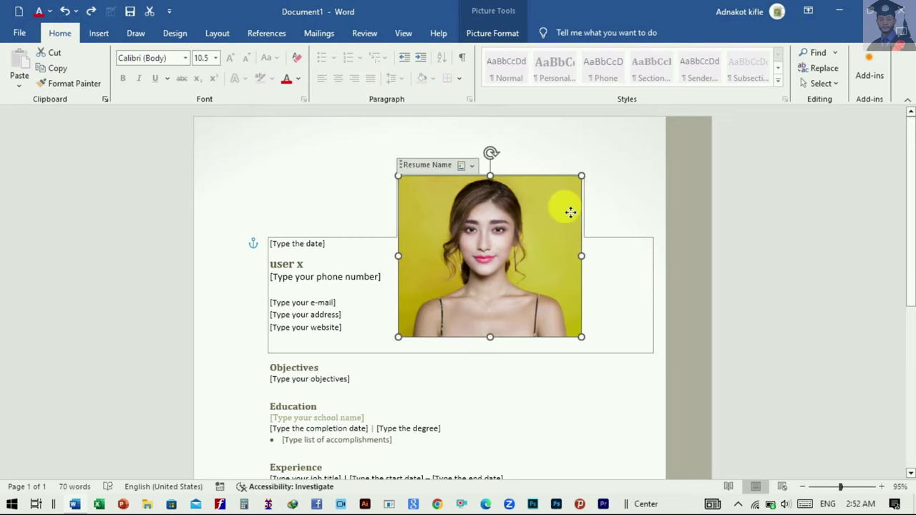
left_click(496, 34)
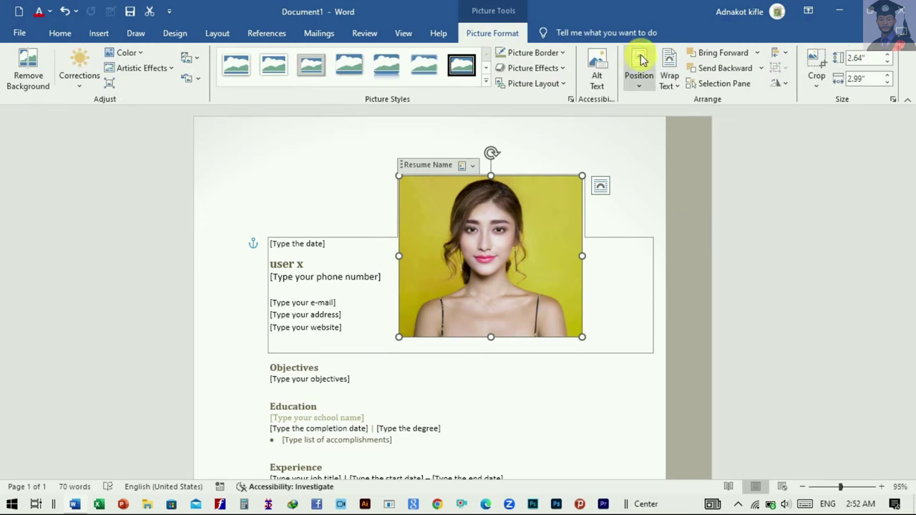
Crop away the photo's left side, then undo to keep the full uncropped photo.
left_click(817, 88)
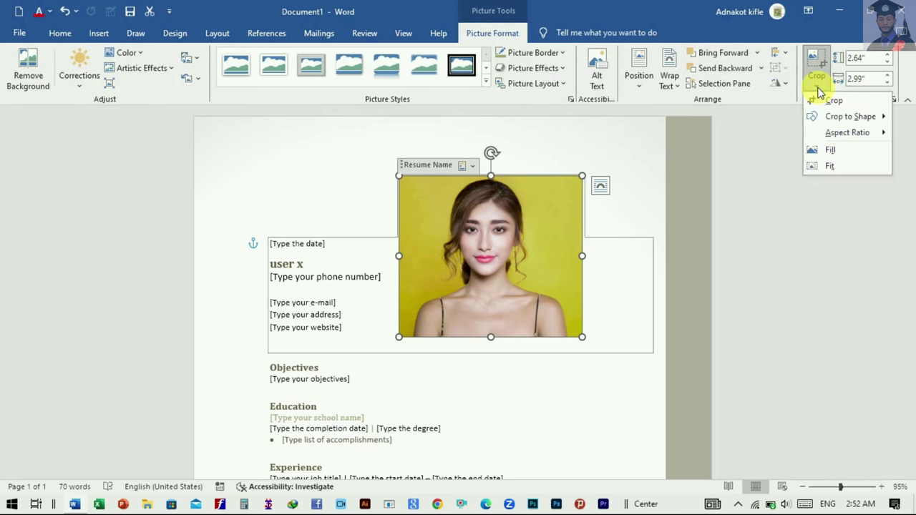
mouse_move(878, 120)
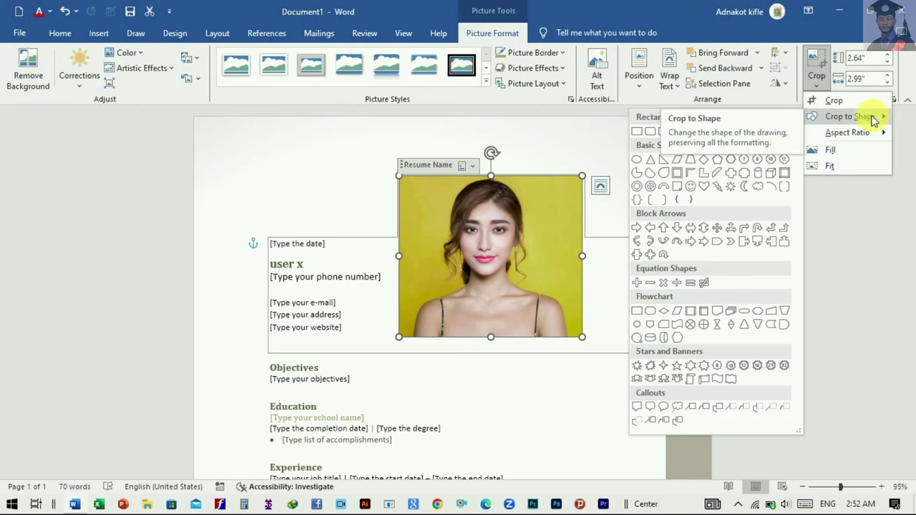
left_click(830, 101)
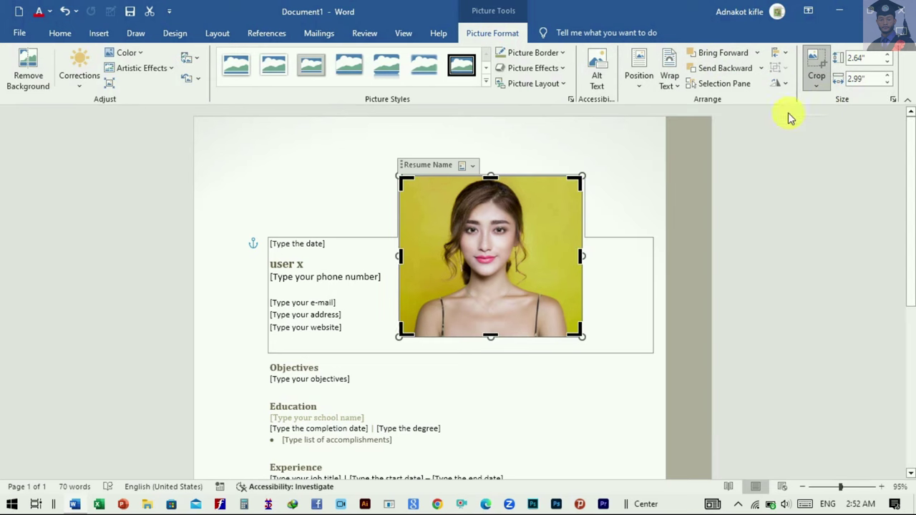
mouse_move(407, 264)
left_mouse_down()
mouse_move(461, 269)
mouse_move(451, 264)
left_mouse_up()
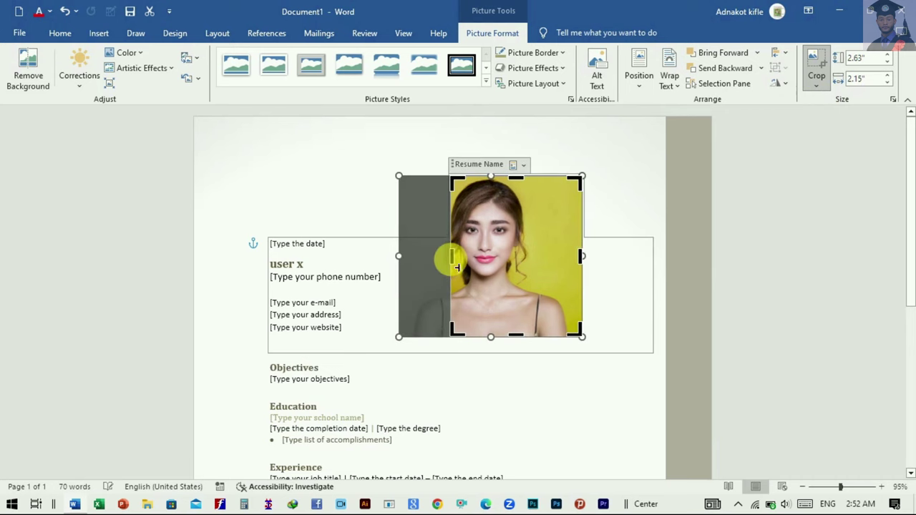
left_click(473, 379)
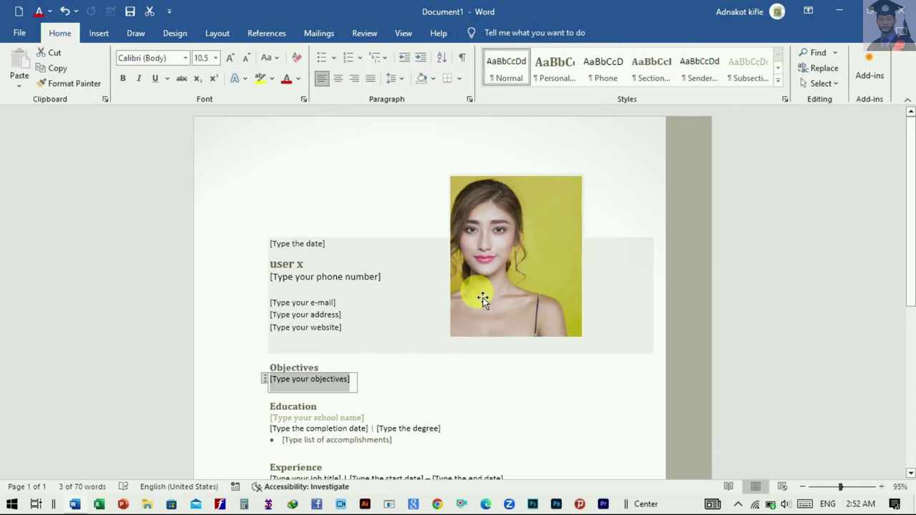
left_click(64, 10)
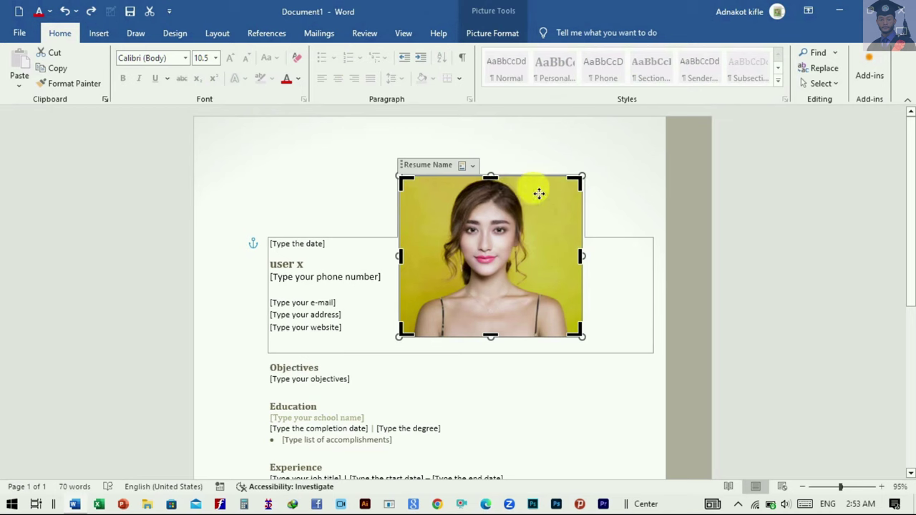
Crop the portrait photo to a pentagon shape.
left_click(624, 190)
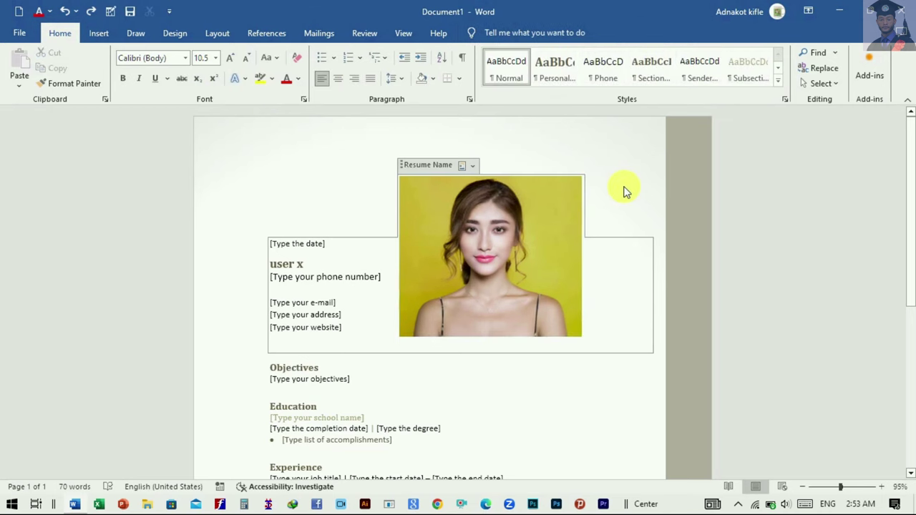
left_click(548, 220)
left_click(517, 33)
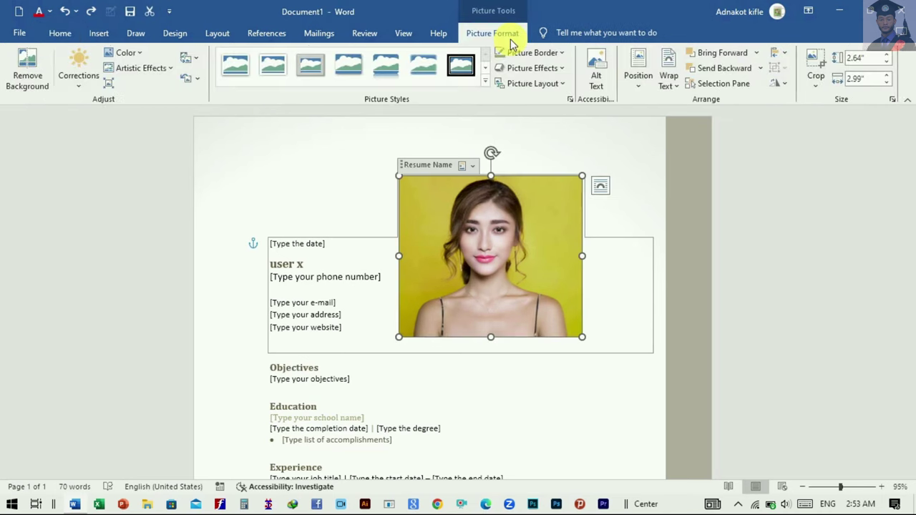
left_click(816, 82)
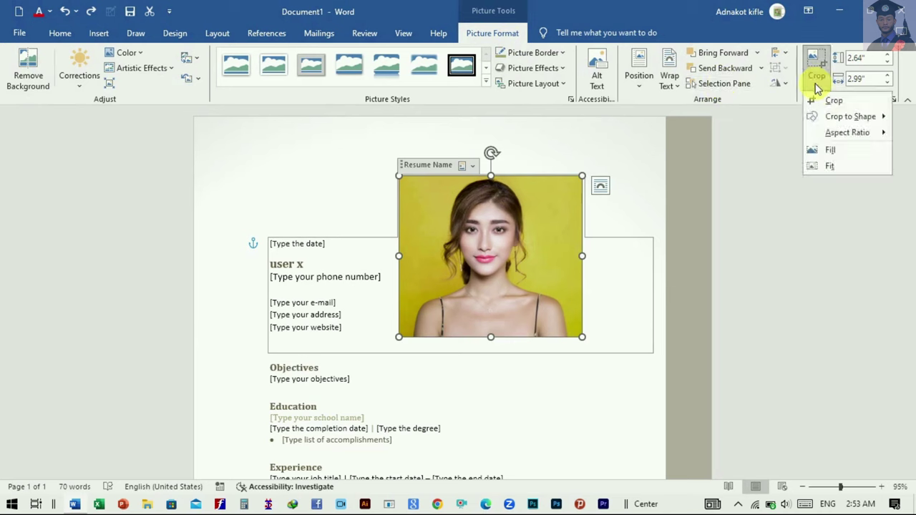
mouse_move(878, 122)
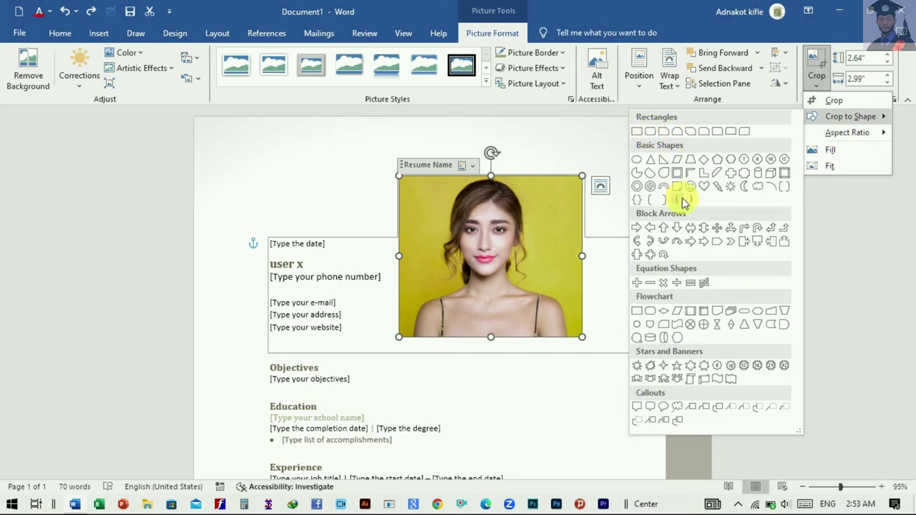
left_click(718, 164)
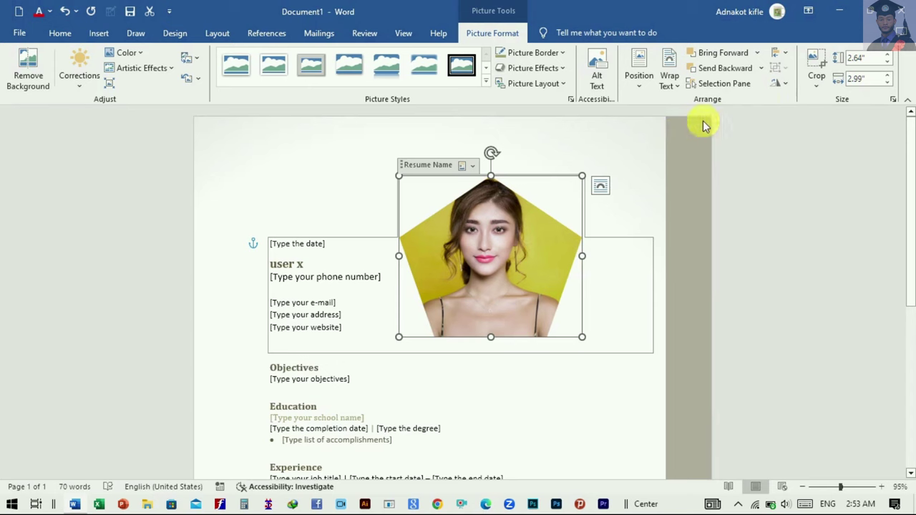
Change the photo's crop shape to an oval, then undo the oval.
left_click(818, 85)
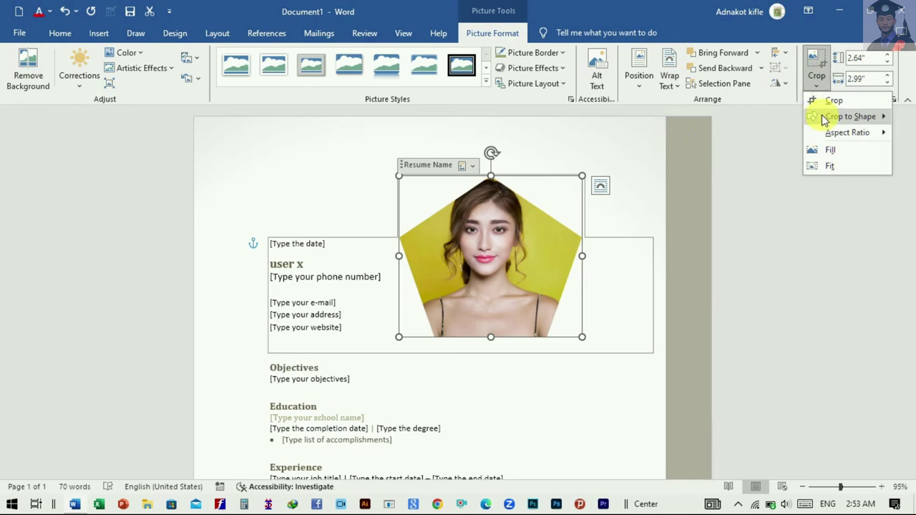
mouse_move(826, 119)
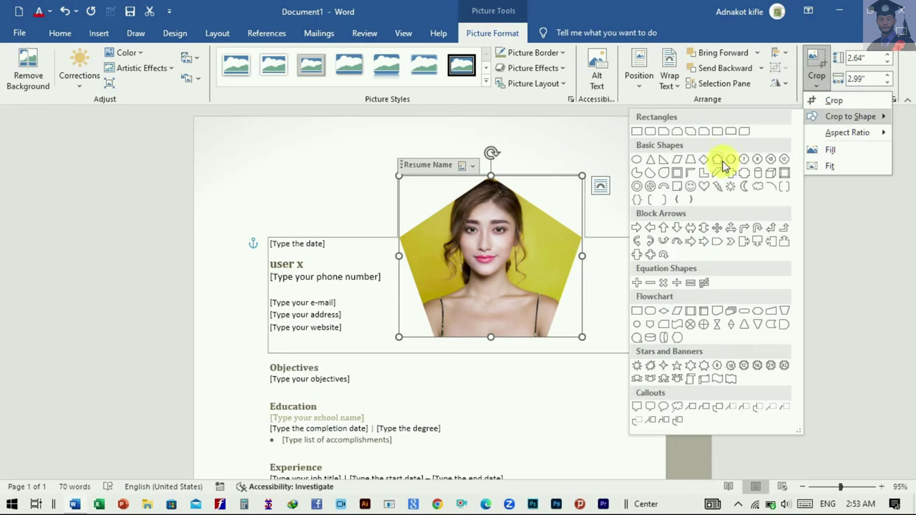
left_click(638, 160)
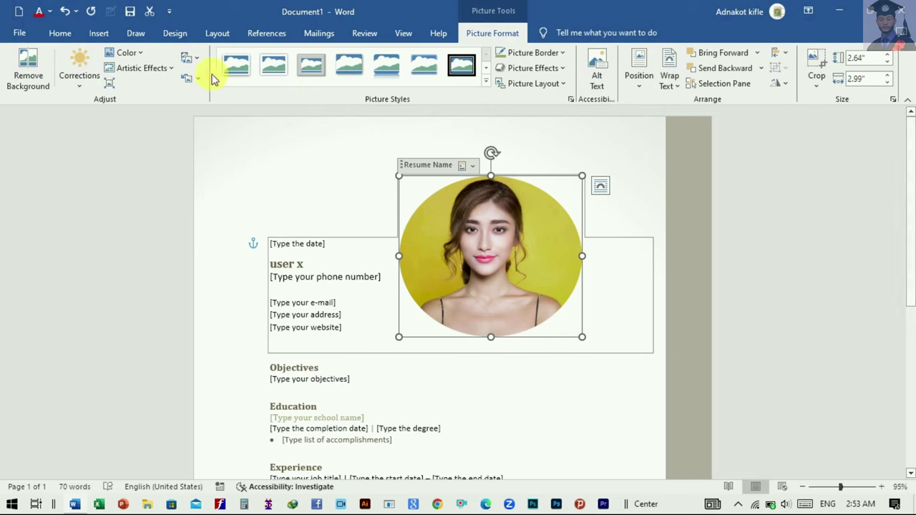
left_click(65, 12)
Undo the pentagon crop and crop the photo to a 16:9 aspect ratio.
left_click(64, 12)
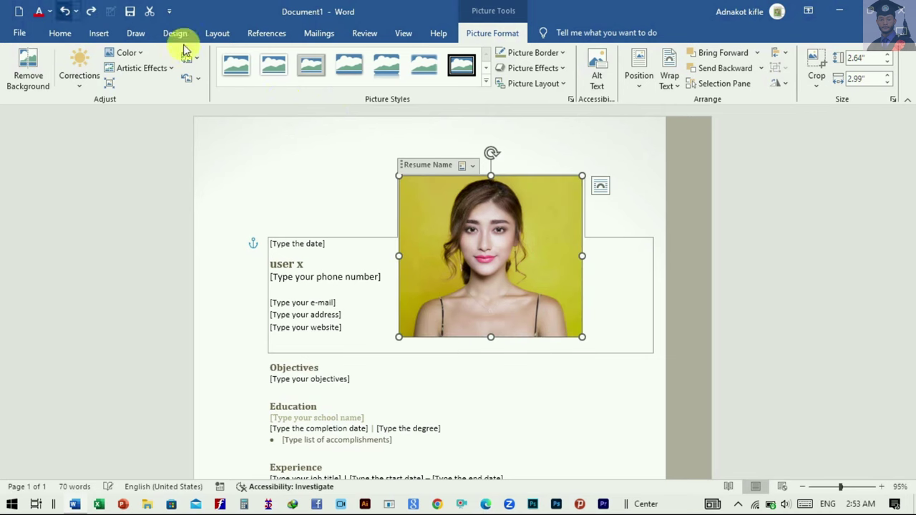
left_click(818, 86)
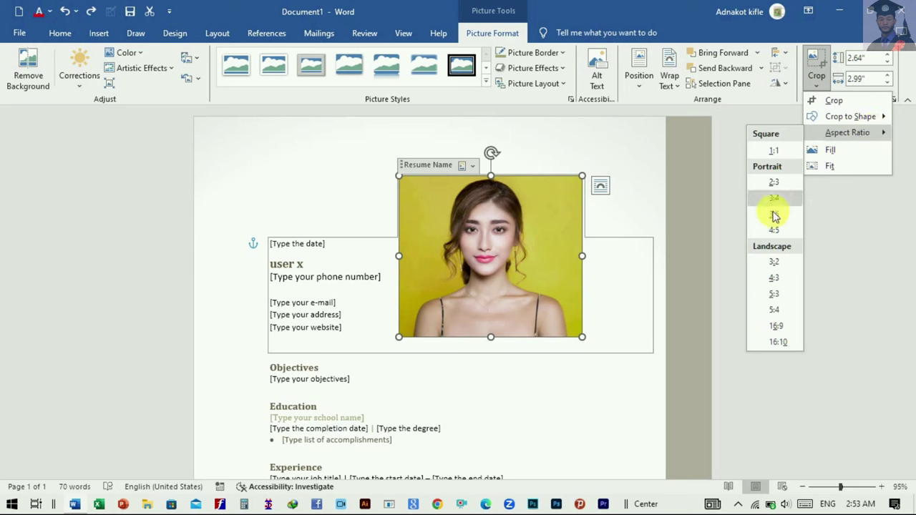
left_click(778, 335)
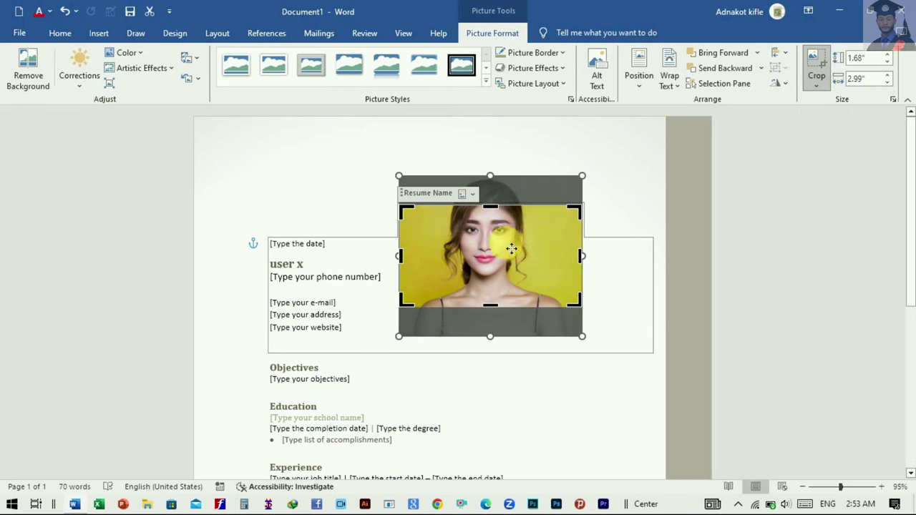
Shift the photo down within the 16:9 frame and apply it, then undo back to the full photo.
left_click_drag(512, 247, 509, 276)
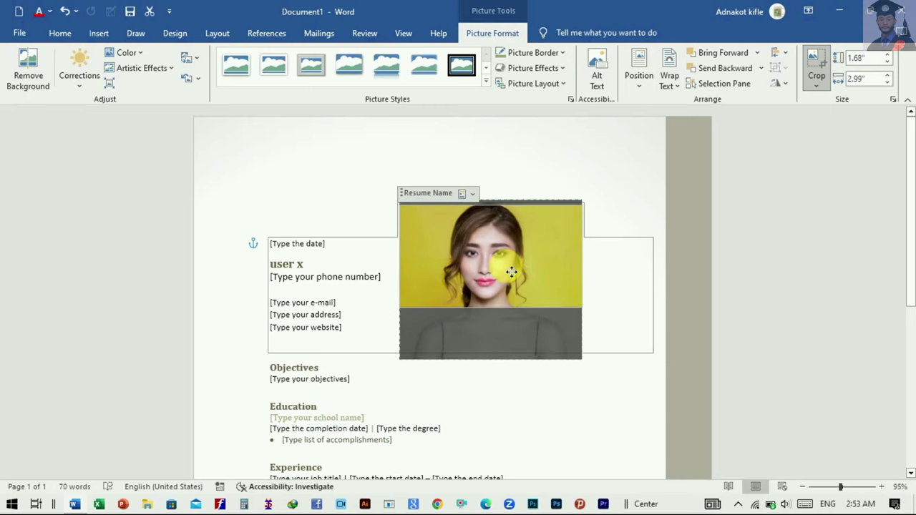
left_click_drag(509, 276, 512, 275)
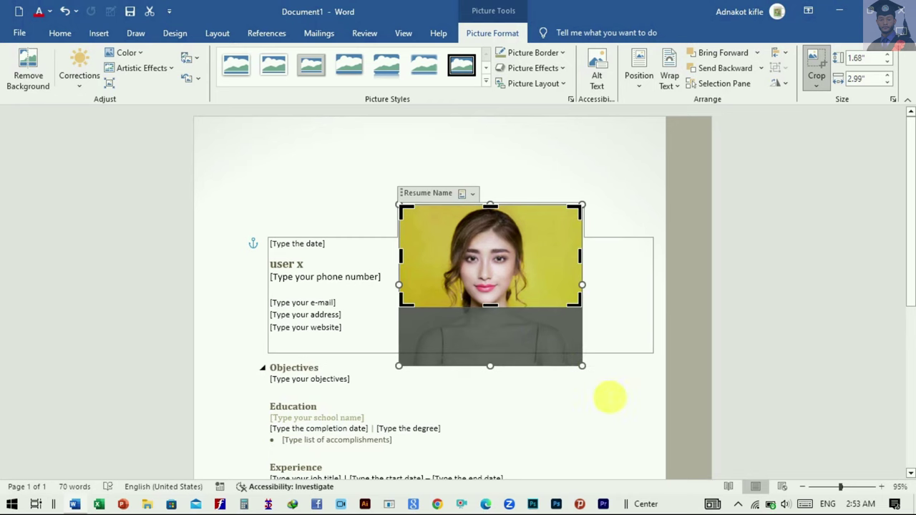
left_click(626, 414)
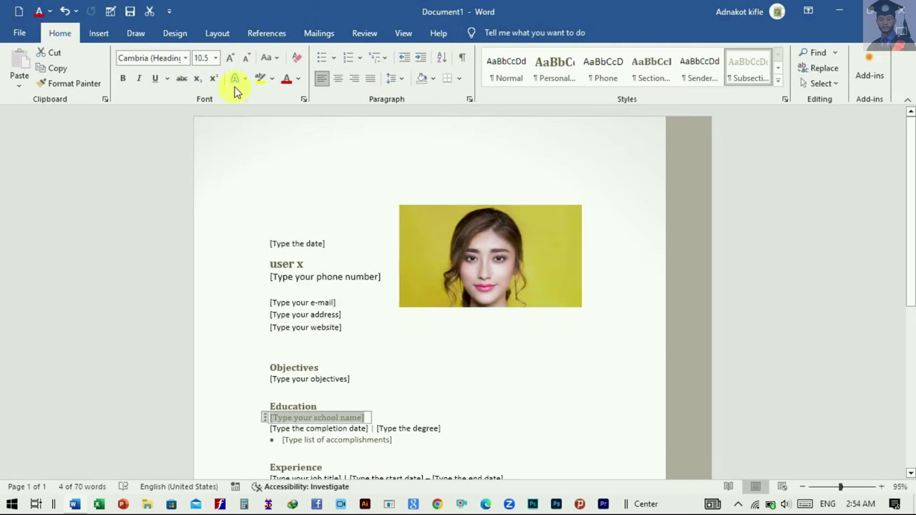
left_click(64, 11)
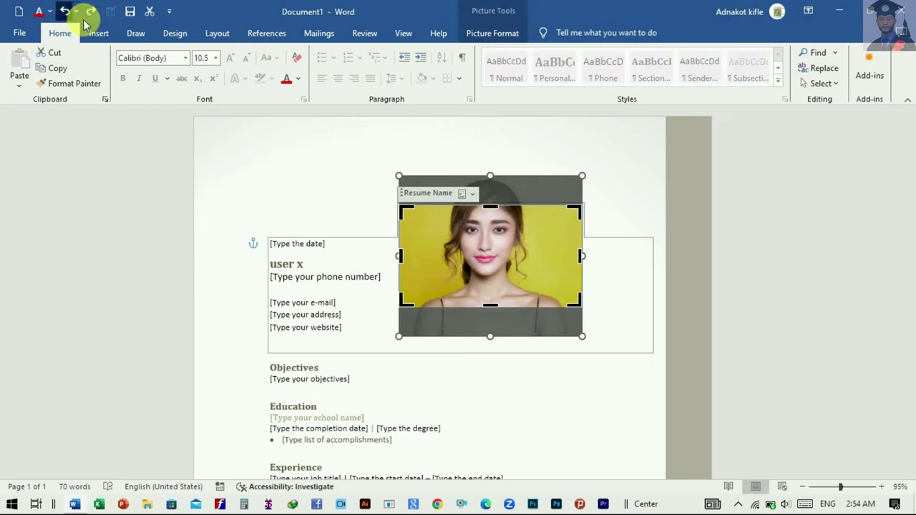
key("Escape")
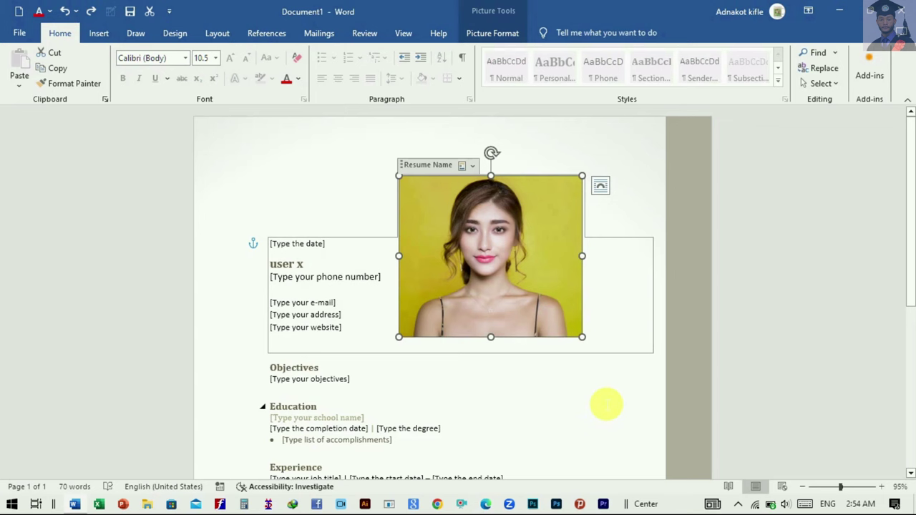